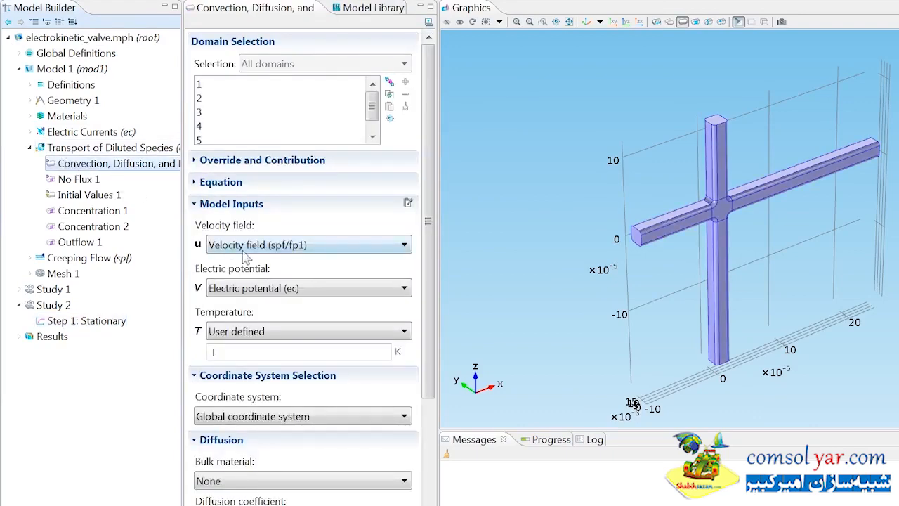
# - Switch the species transport velocity field from Creeping Flow to User defined (0, 0, 0 m/s)
pyautogui.click(246, 244)
pyautogui.click(246, 277)
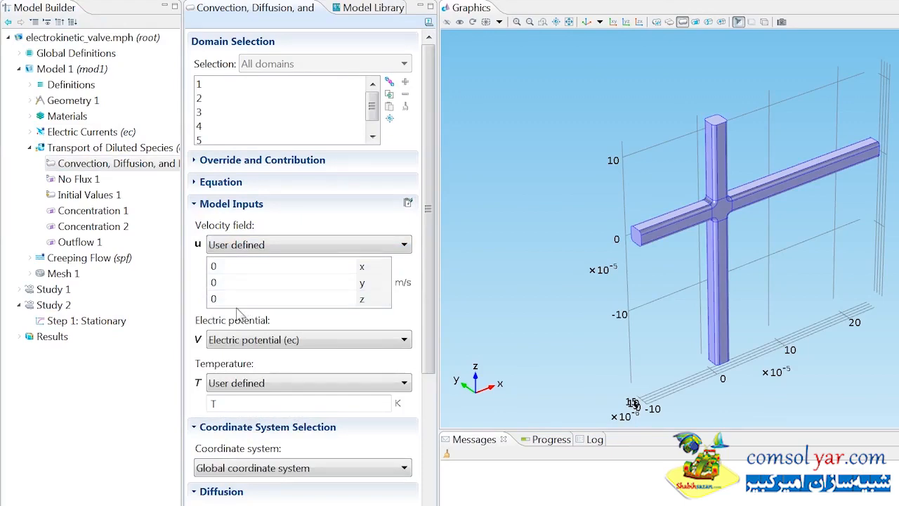
# - Add a Flux condition on boundaries 1, 21, 26 and 54 with species c inward flux -chds.nmflux_c
pyautogui.rightClick(130, 150)
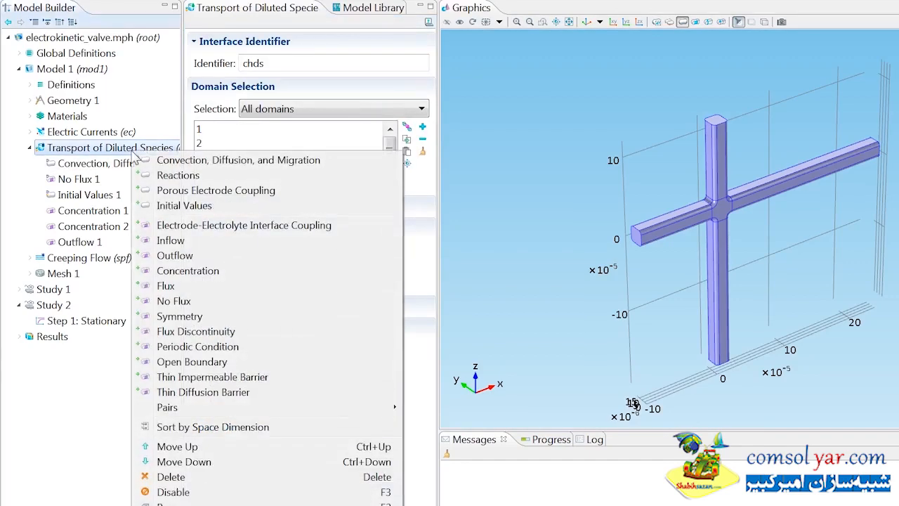
pyautogui.click(172, 286)
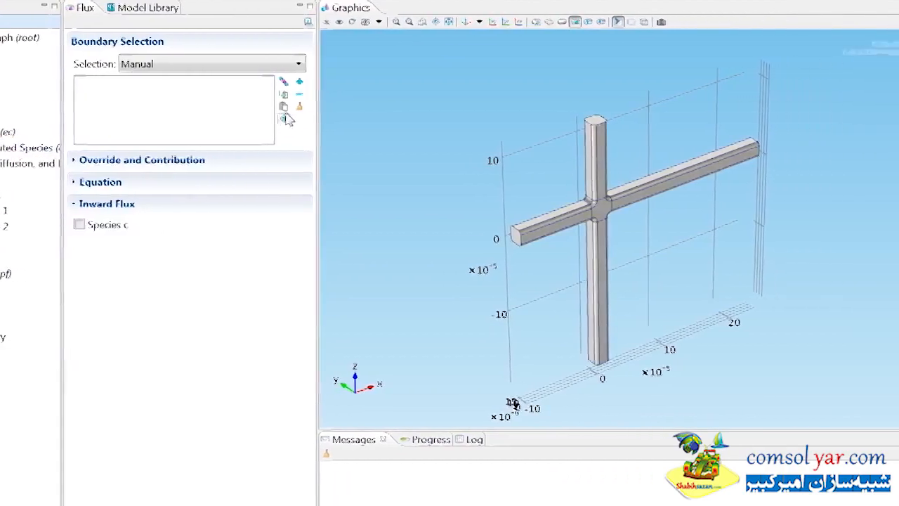
pyautogui.click(407, 108)
pyautogui.write('1 21 26 54')
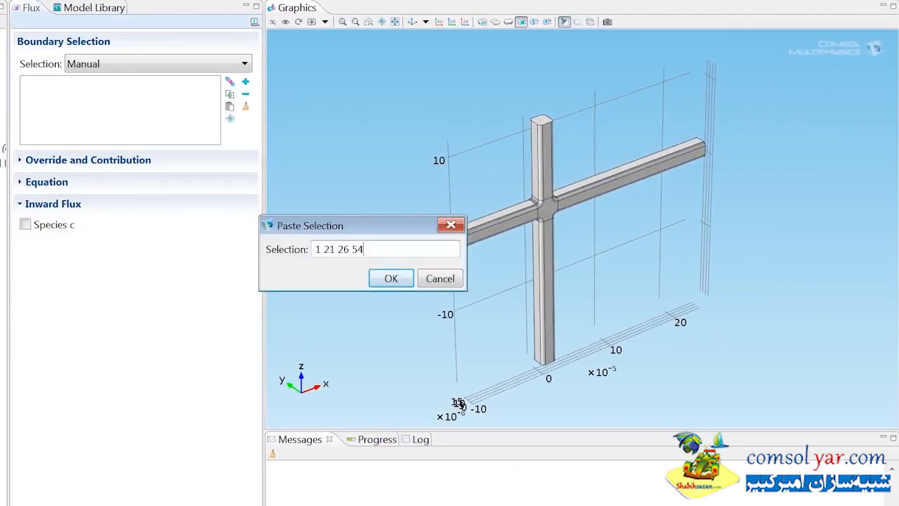
pyautogui.click(391, 278)
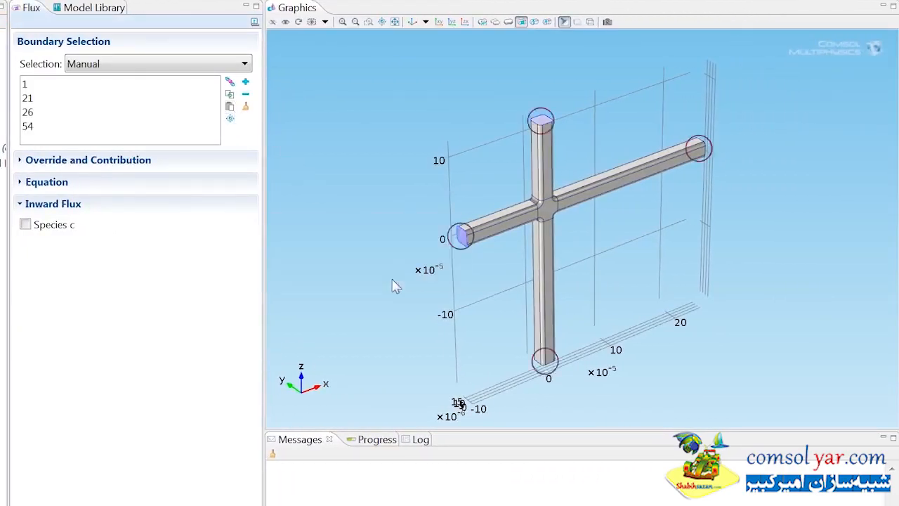
pyautogui.click(34, 228)
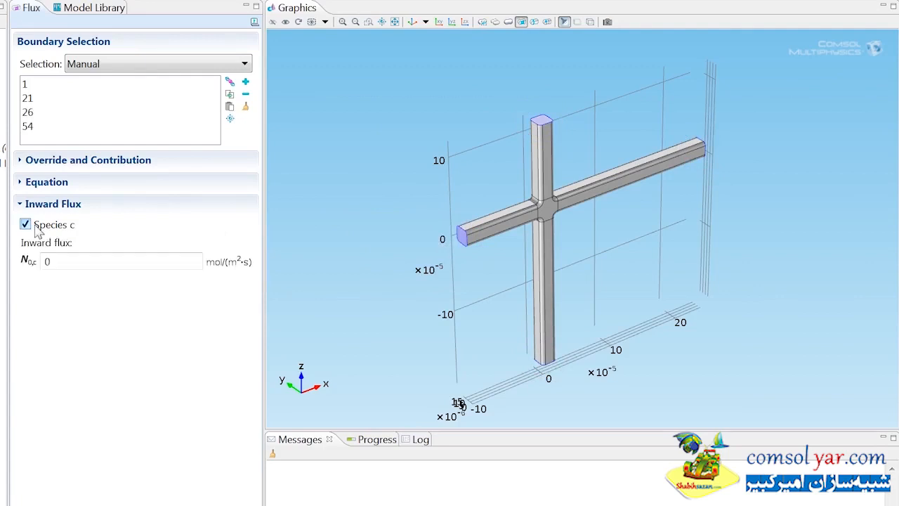
pyautogui.doubleClick(46, 261)
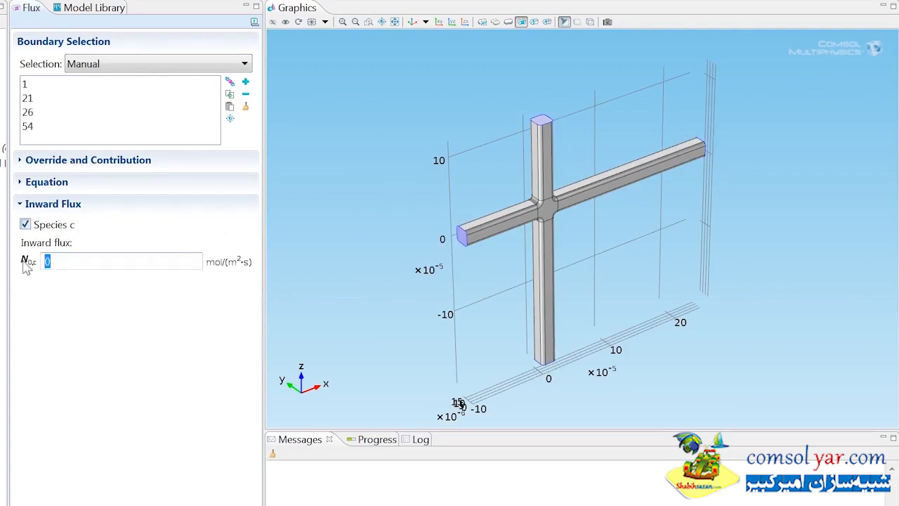
pyautogui.write('-chds.nmflux_c')
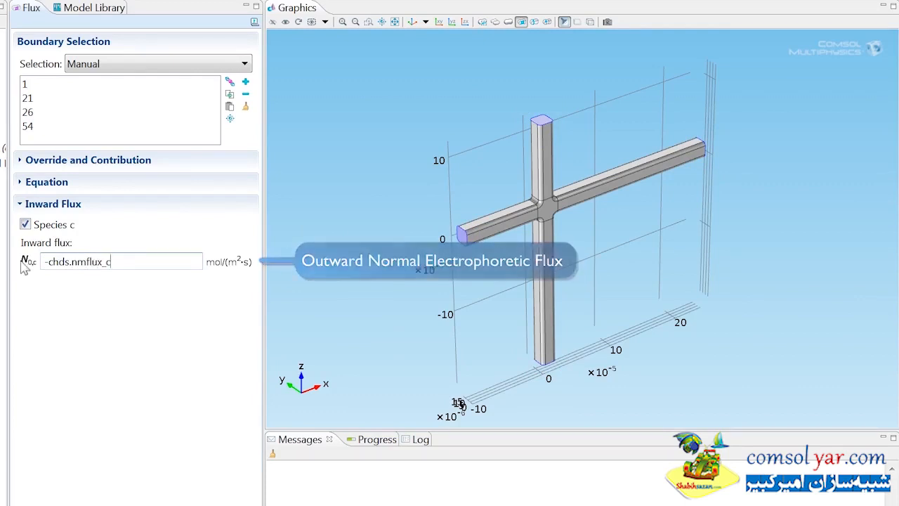
# - Add an Electric Insulation condition on the channel ends, boundaries 1 and 54
pyautogui.click(29, 132)
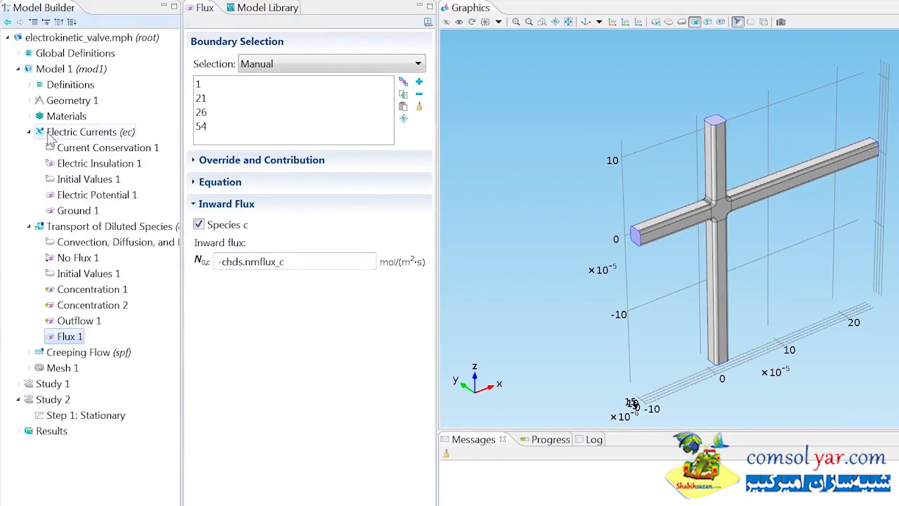
pyautogui.click(50, 132)
pyautogui.rightClick(50, 132)
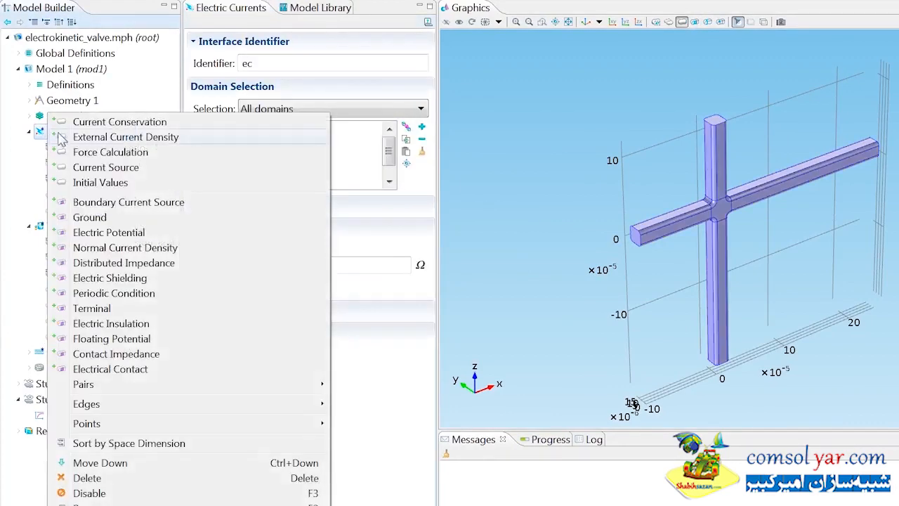
pyautogui.click(73, 323)
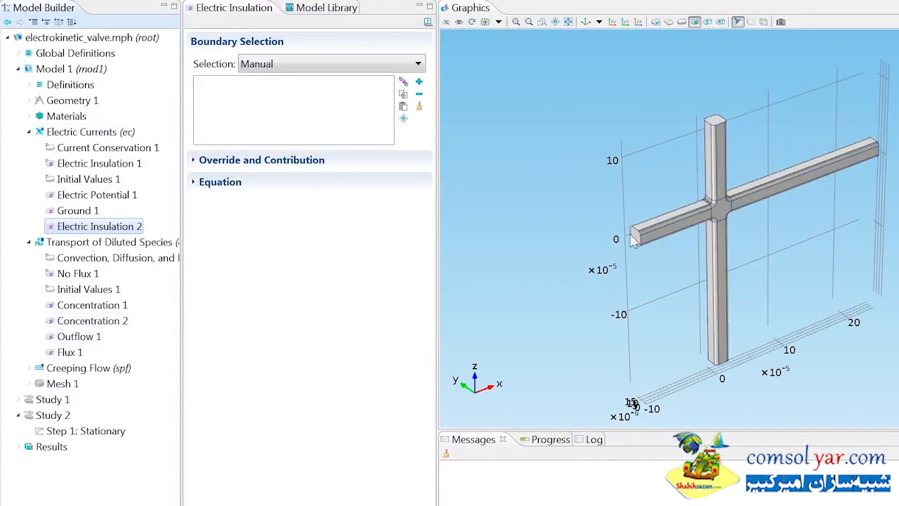
pyautogui.click(638, 238)
pyautogui.moveTo(650, 242); pyautogui.dragTo(652, 254)
pyautogui.click(833, 163)
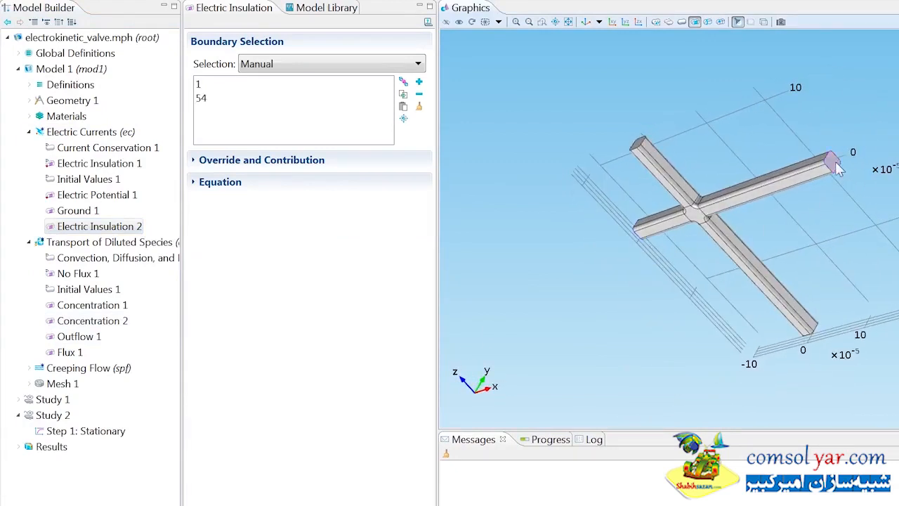
# - Add a second Electric Potential condition on channel end boundary 21
pyautogui.click(130, 134)
pyautogui.rightClick(136, 138)
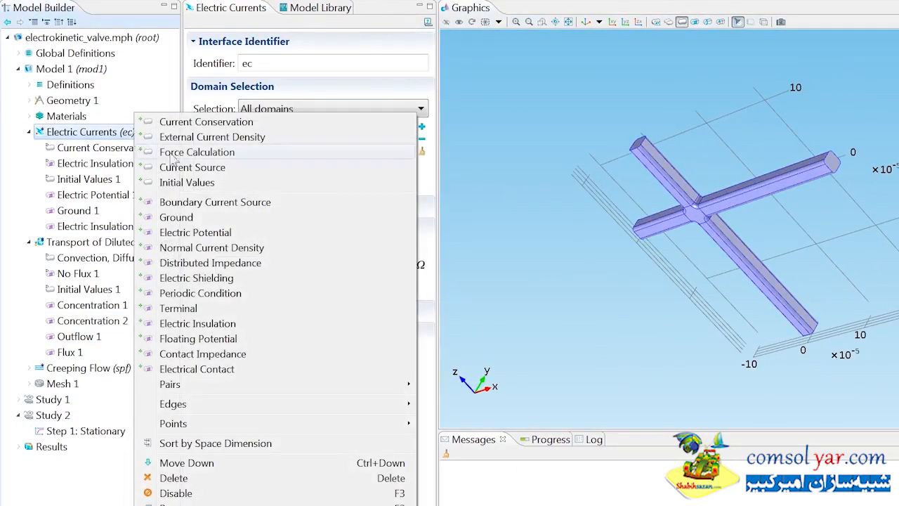
pyautogui.click(202, 233)
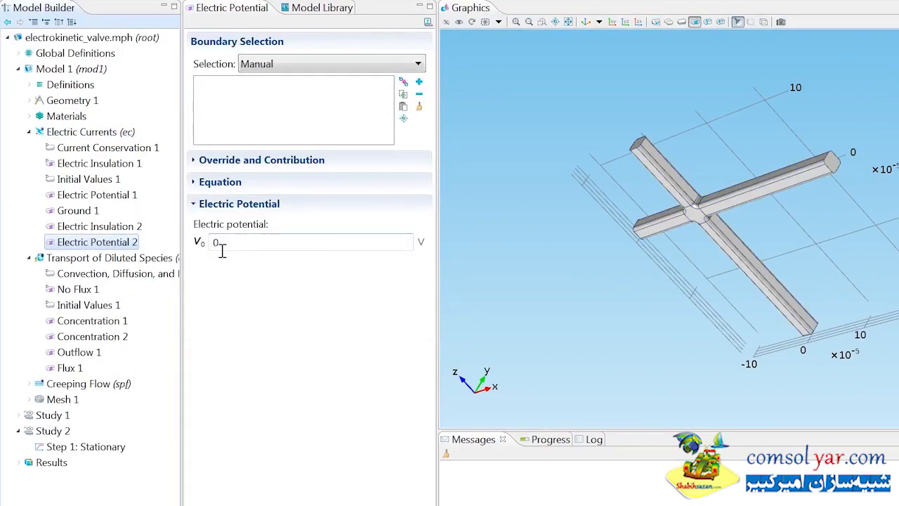
pyautogui.moveTo(465, 251); pyautogui.dragTo(558, 236)
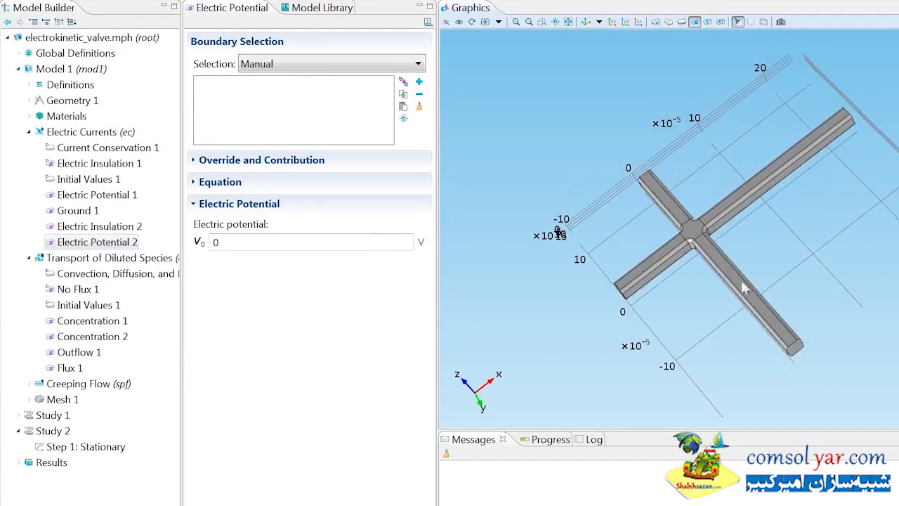
pyautogui.click(796, 347)
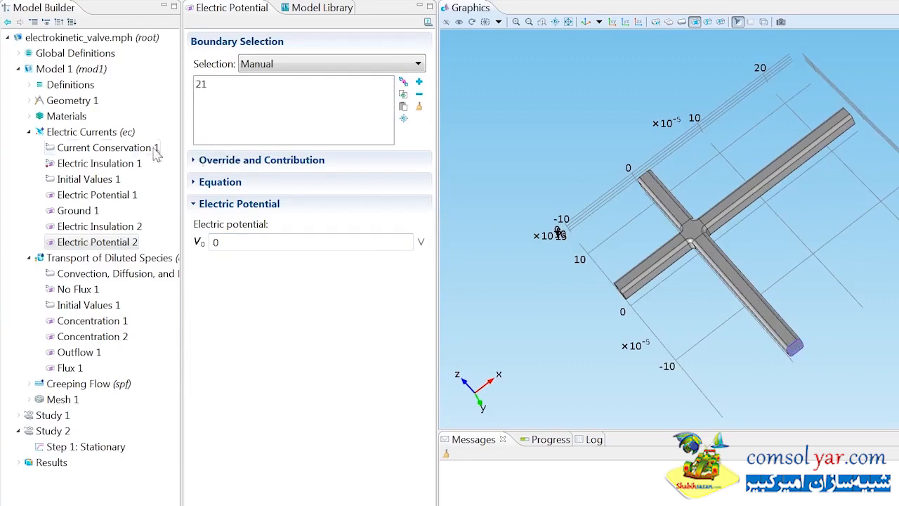
# - Add Electric Potential 3 with V0 of -3.2 V on channel end boundary 26
pyautogui.rightClick(125, 135)
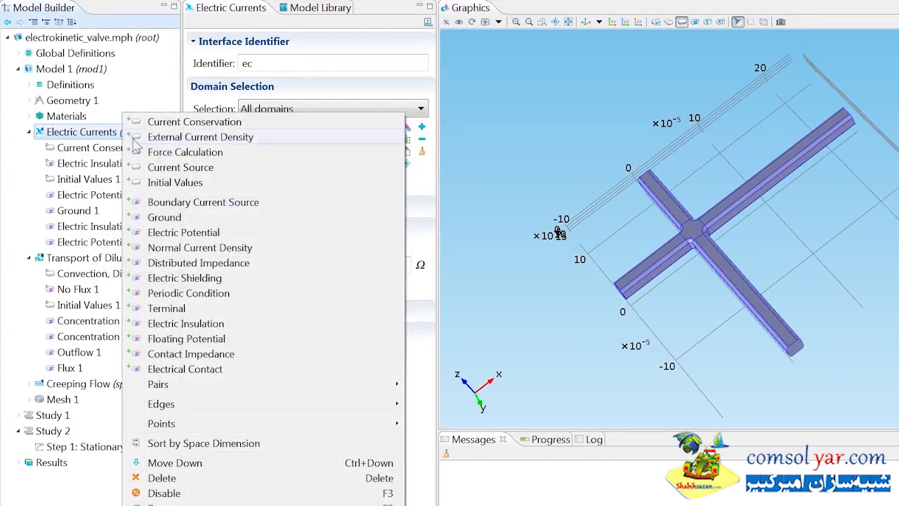
pyautogui.click(169, 232)
pyautogui.doubleClick(264, 243)
pyautogui.write('-3.2')
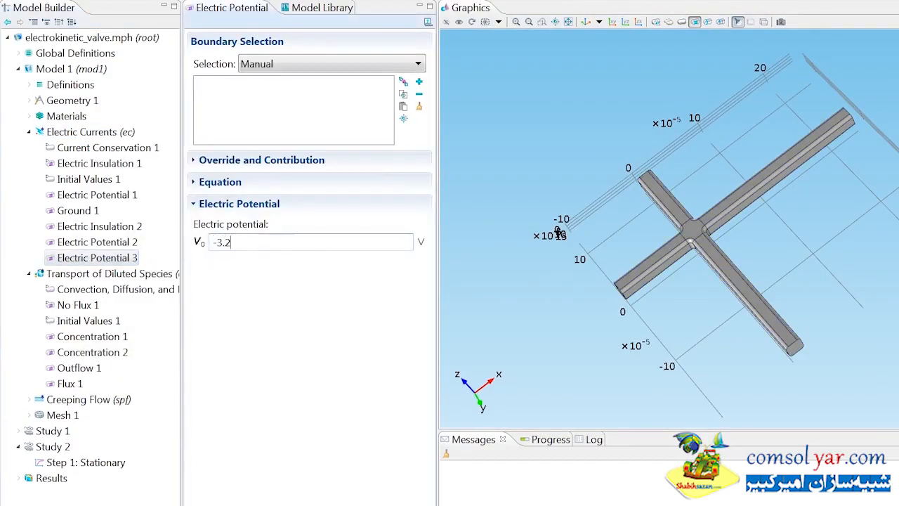
pyautogui.moveTo(557, 227); pyautogui.dragTo(710, 216)
pyautogui.click(690, 200)
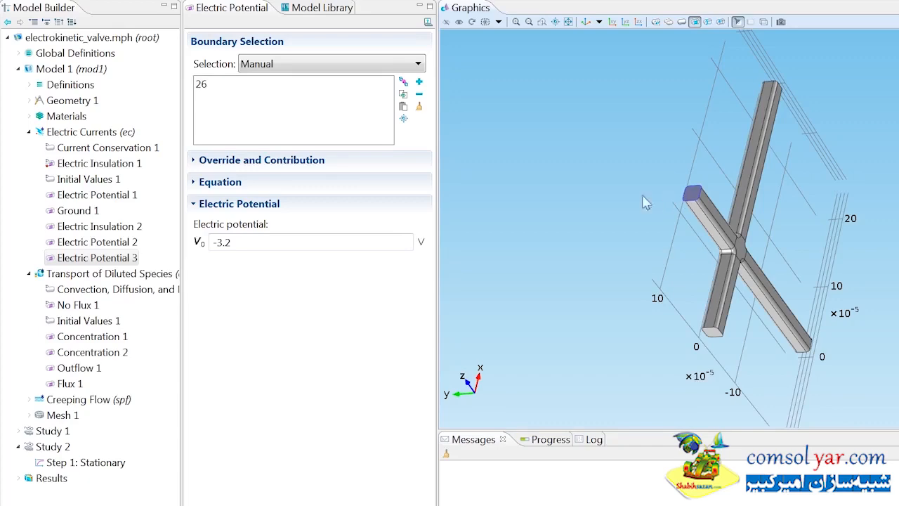
# - Exclude Creeping Flow and Transport of Diluted Species from the stationary study step
pyautogui.click(70, 464)
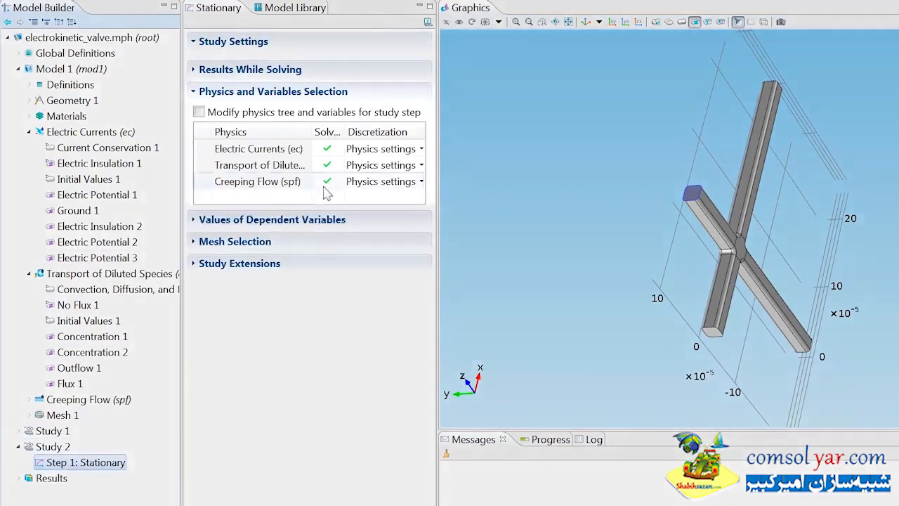
pyautogui.click(327, 184)
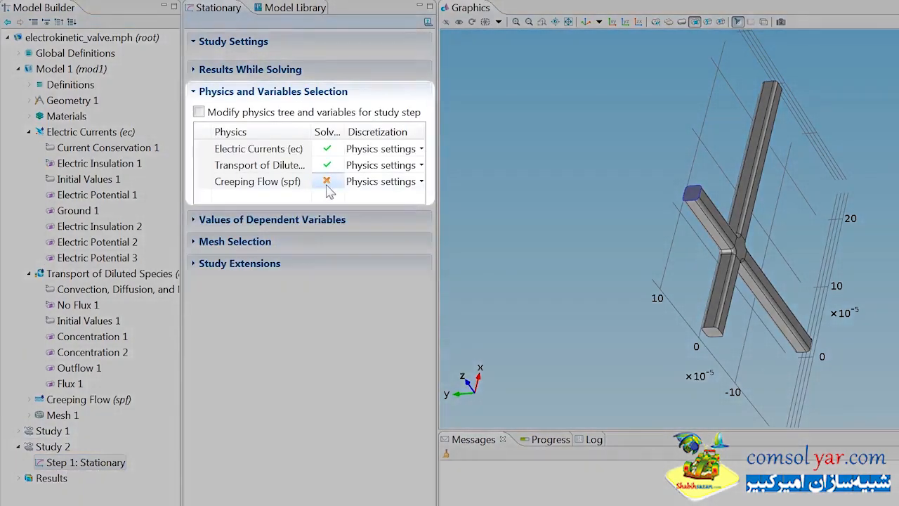
pyautogui.click(328, 167)
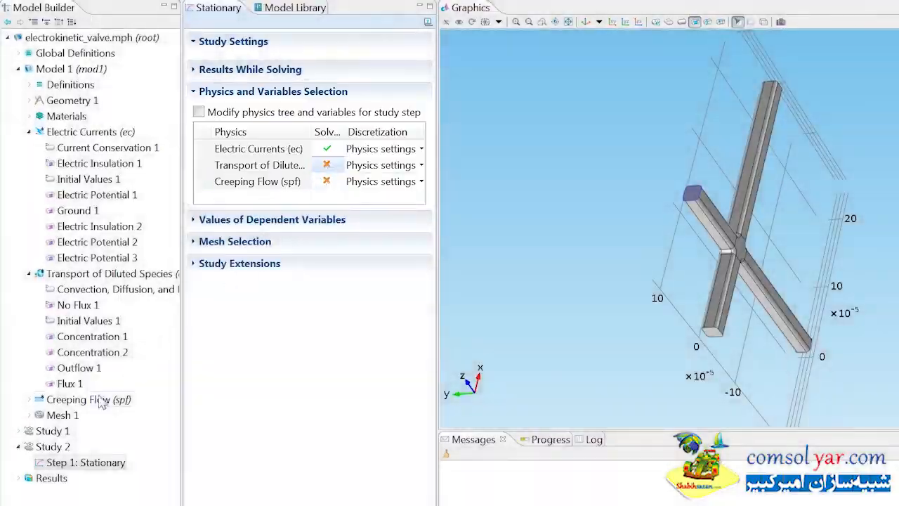
# - Add a Time Dependent step to Study 2 over range(0,0.06,0.6), solving only species transport
pyautogui.rightClick(54, 448)
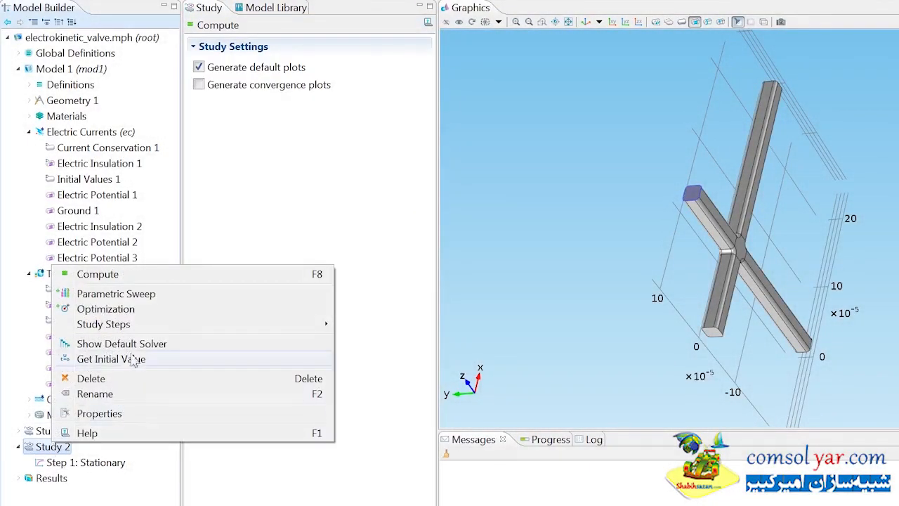
pyautogui.moveTo(280, 327)
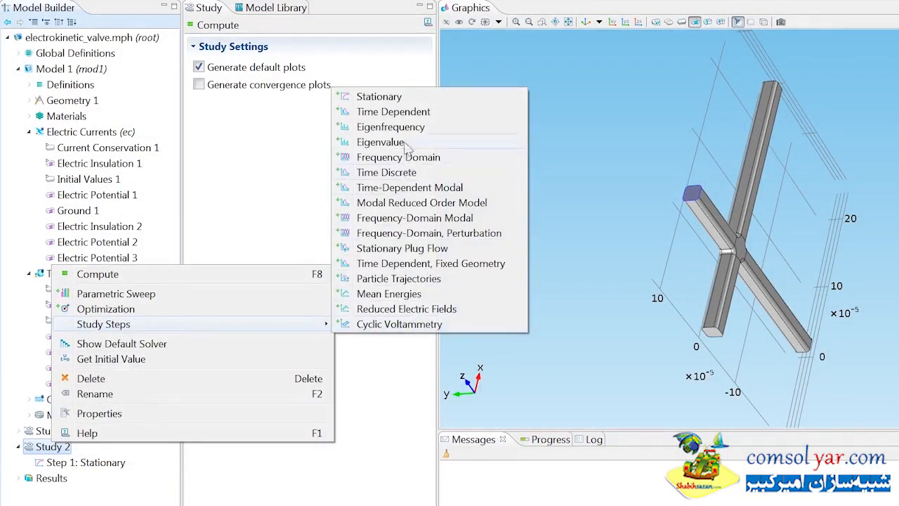
pyautogui.click(393, 113)
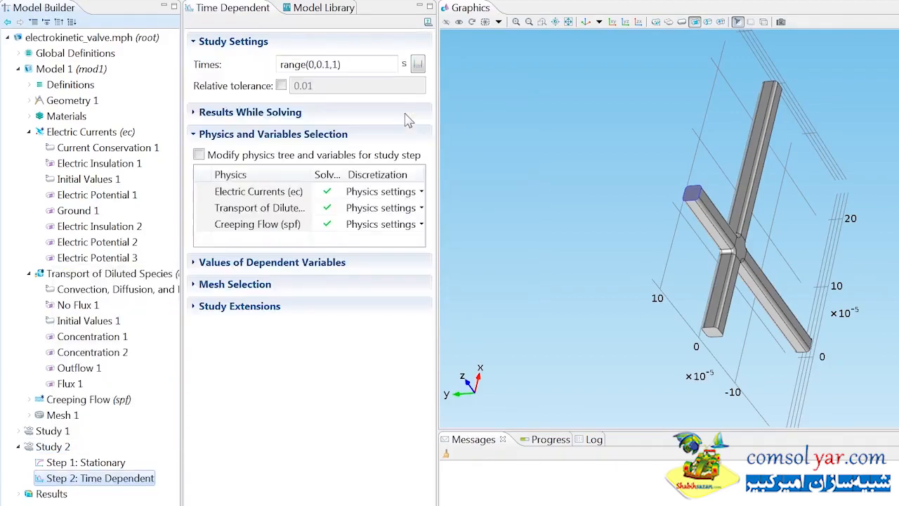
pyautogui.press('Delete')
pyautogui.press('Delete')
pyautogui.write('.06')
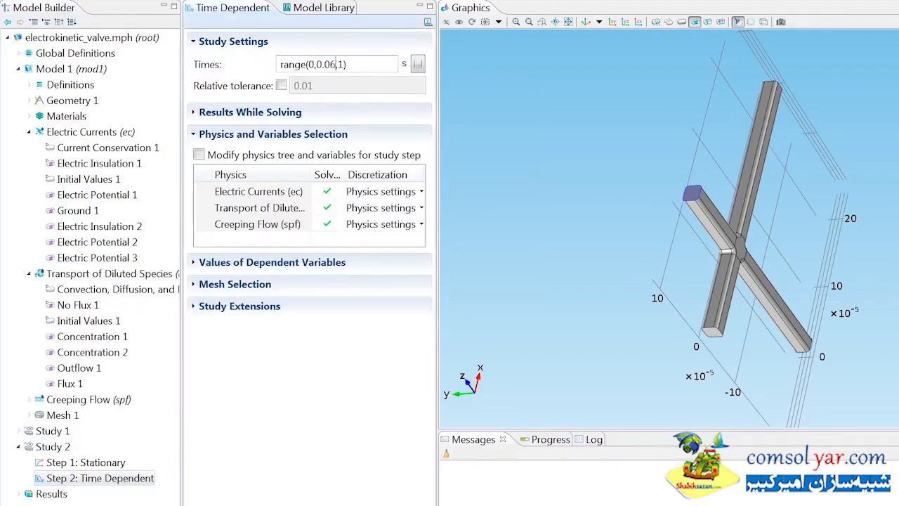
pyautogui.press('BackSpace')
pyautogui.write('0.6')
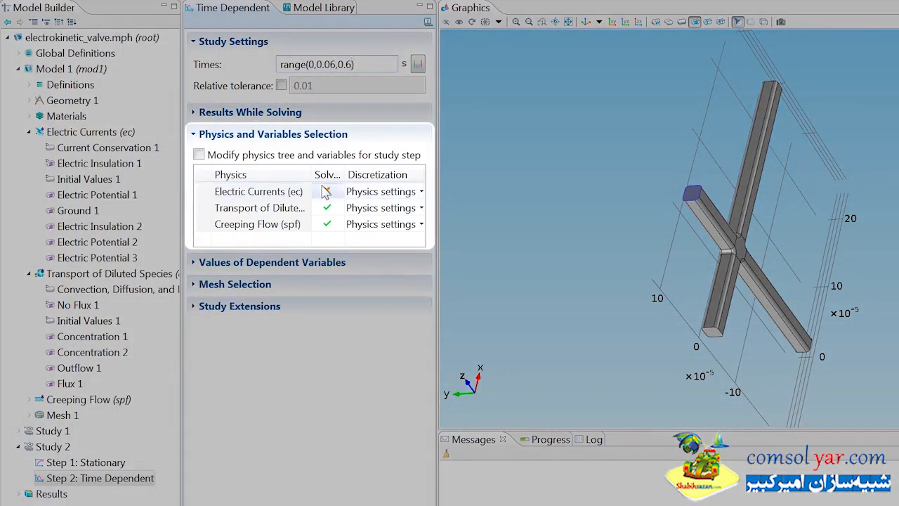
pyautogui.click(327, 191)
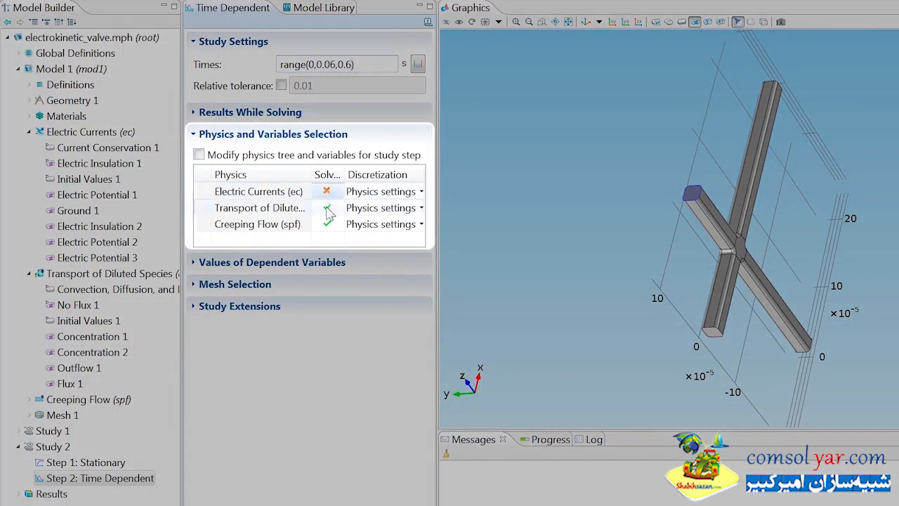
pyautogui.click(327, 225)
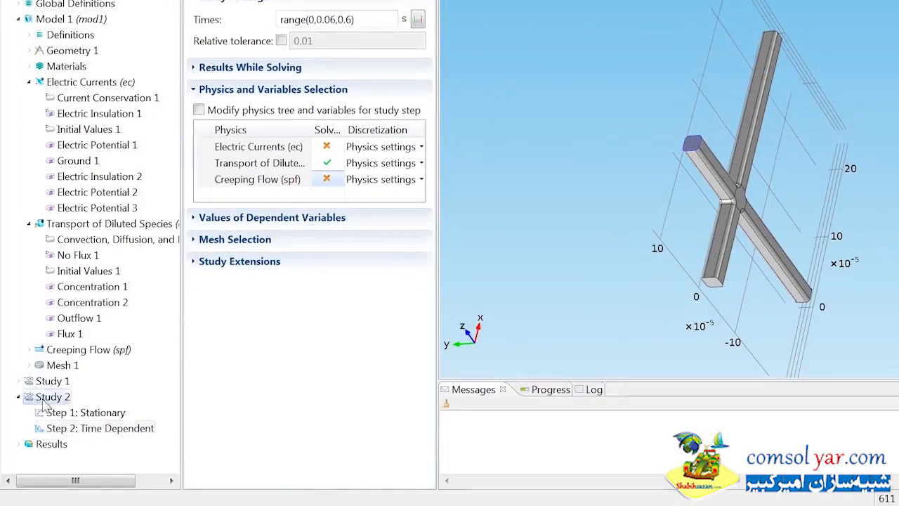
# - Show Study 2's default solver and make Solver 4's dependent variables user defined
pyautogui.rightClick(45, 399)
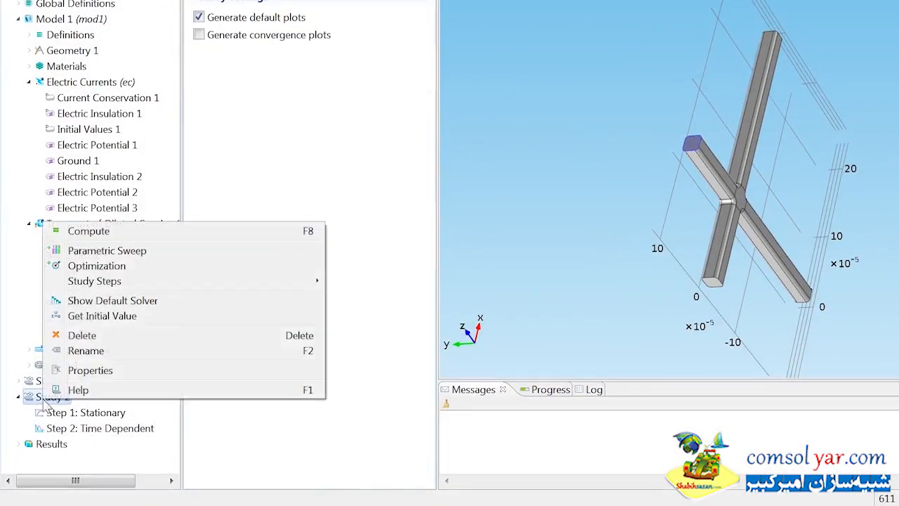
pyautogui.click(109, 305)
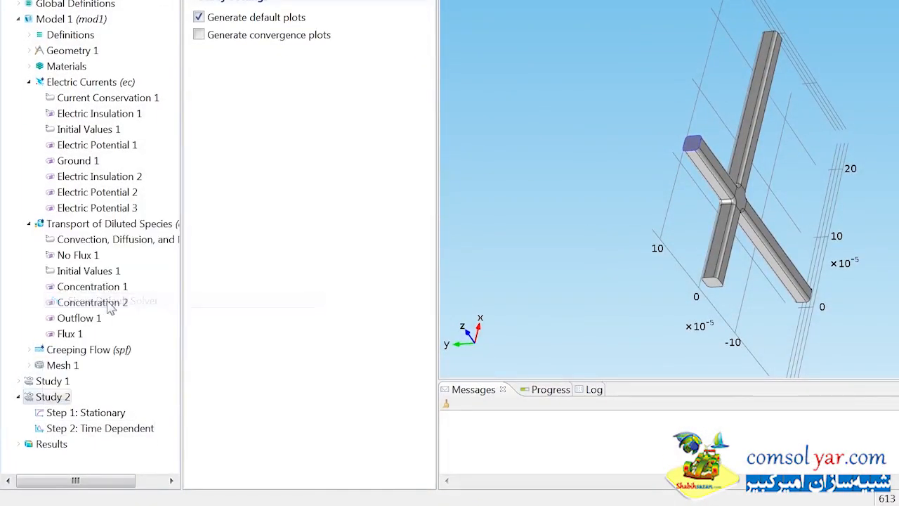
pyautogui.scroll(-1, 141, 351)
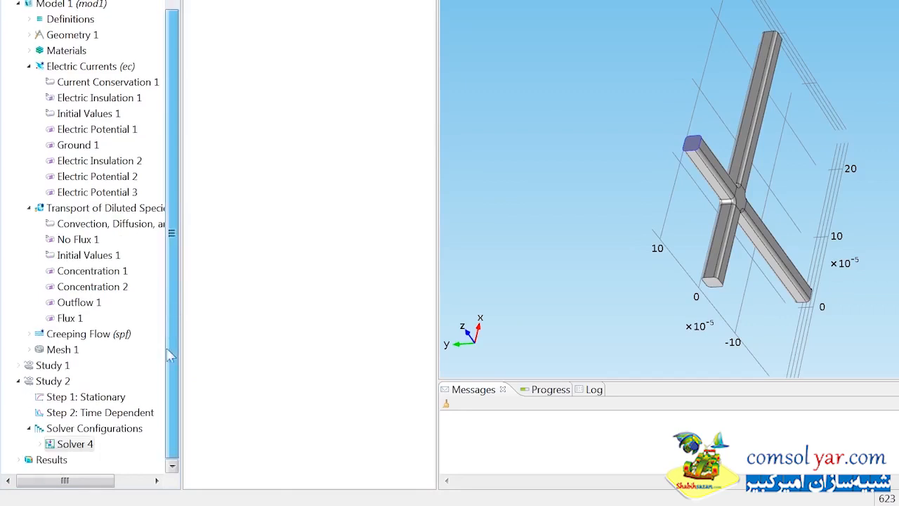
pyautogui.click(39, 445)
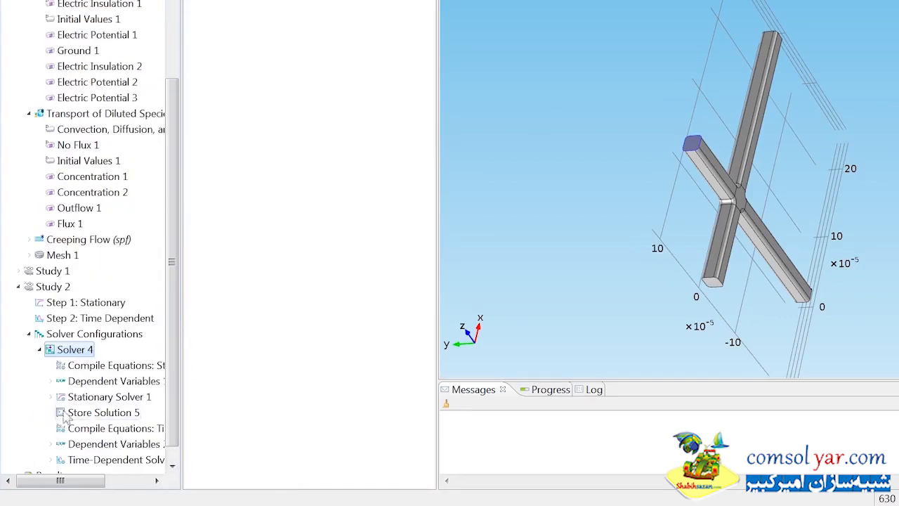
pyautogui.click(81, 383)
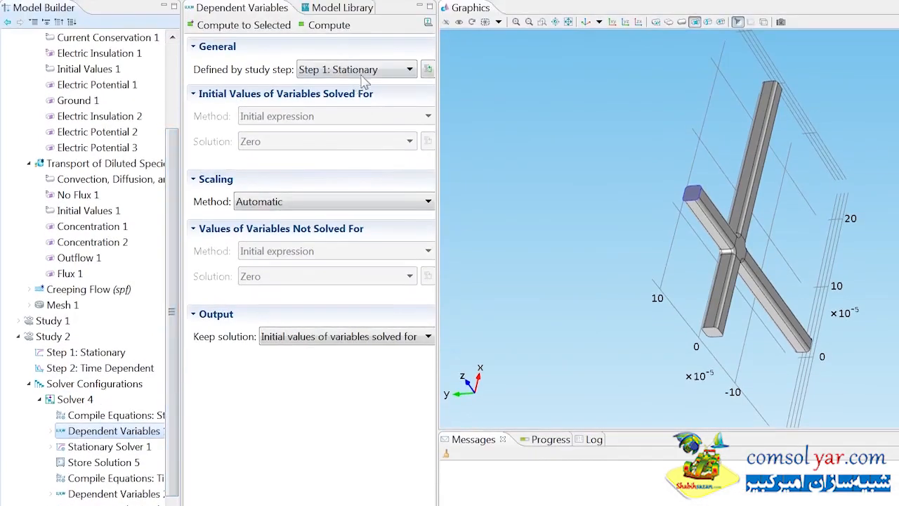
pyautogui.click(363, 74)
pyautogui.click(354, 85)
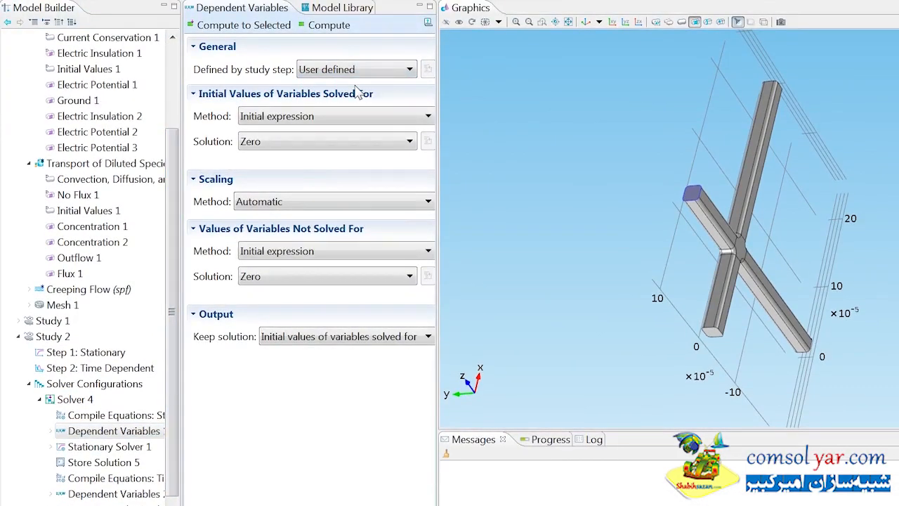
# - Take Solver 4's initial values from the Solver 1 solution
pyautogui.click(356, 115)
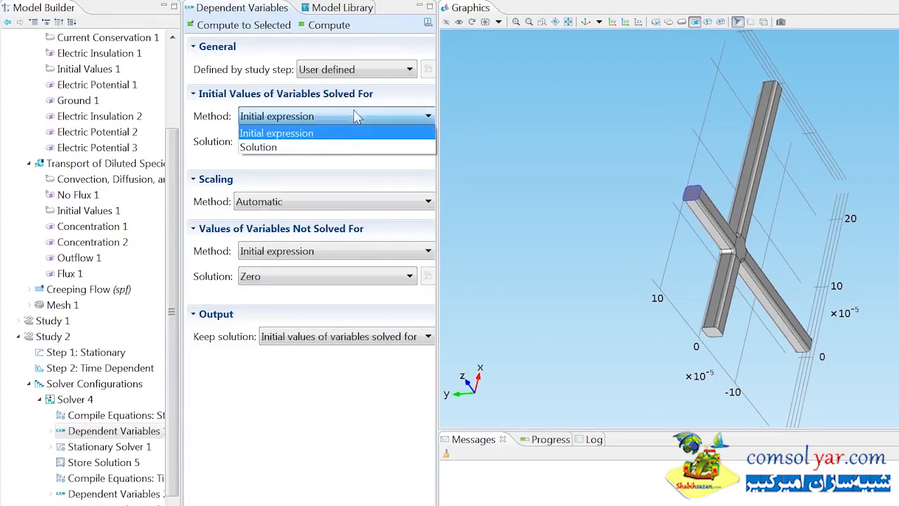
pyautogui.click(346, 147)
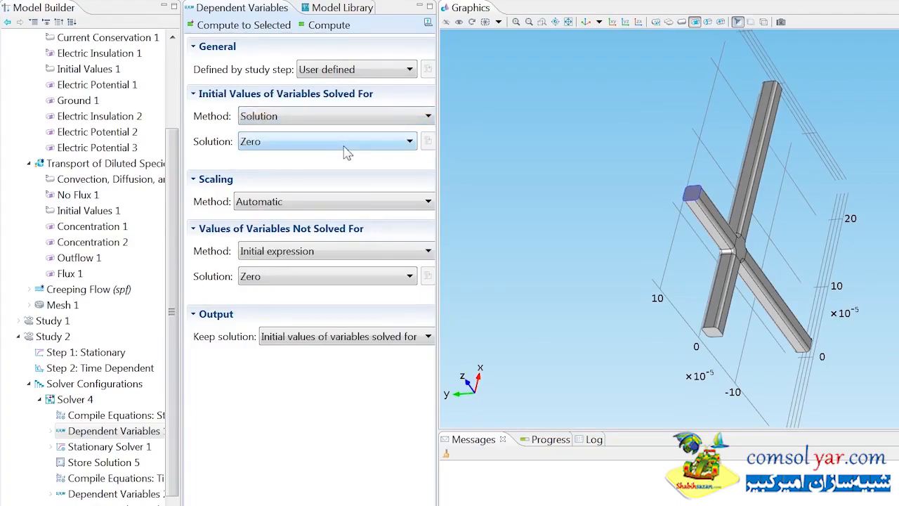
pyautogui.click(345, 150)
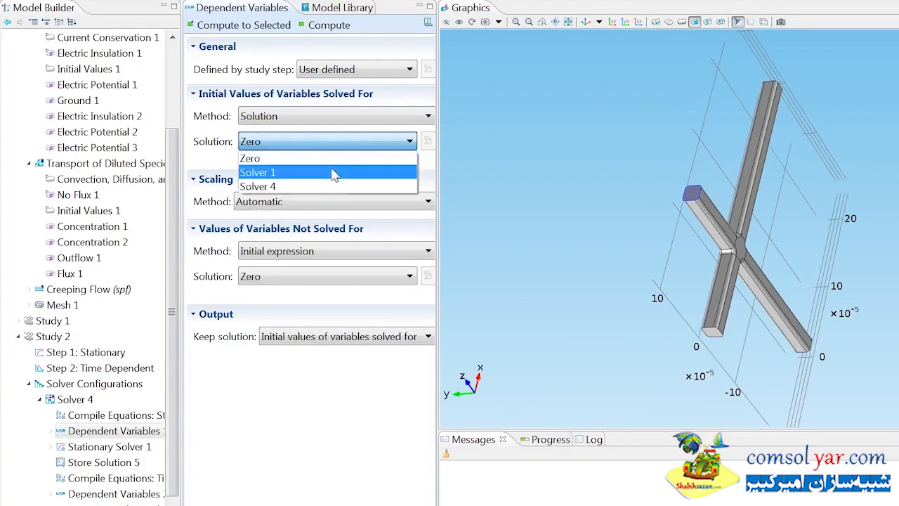
pyautogui.click(333, 174)
# - Take unsolved variable values from Solver 1's solution and compute Study 2
pyautogui.click(321, 287)
pyautogui.click(312, 320)
pyautogui.click(313, 319)
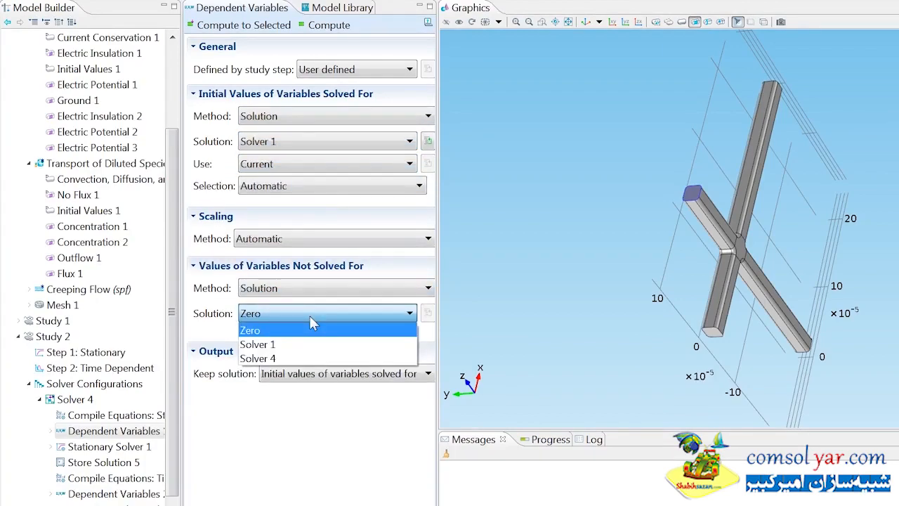
pyautogui.click(305, 344)
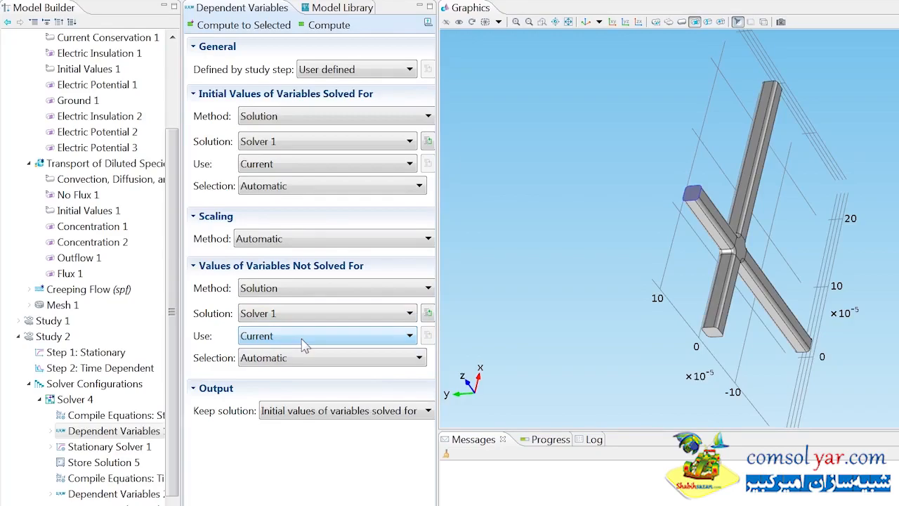
pyautogui.rightClick(64, 335)
pyautogui.click(98, 344)
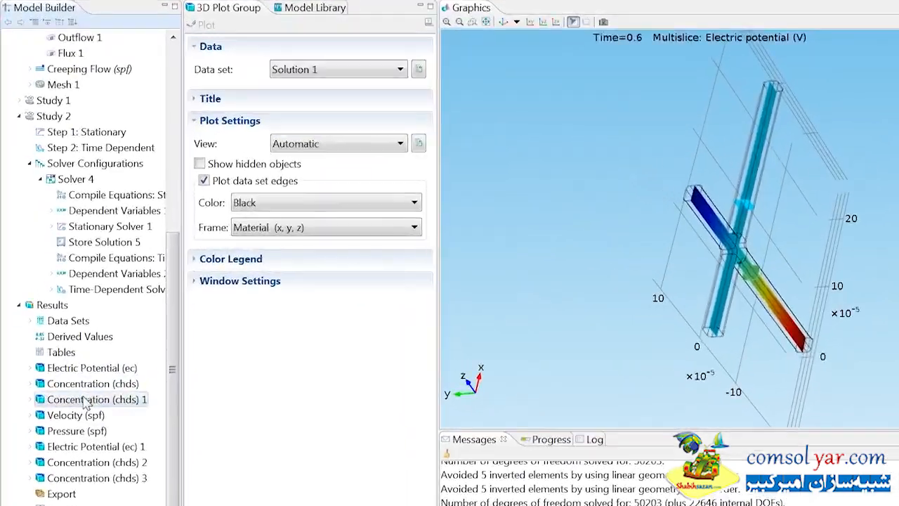
# - Show Concentration (chds) 1 for Solution 4 in the default view and create a Player animation
pyautogui.click(85, 399)
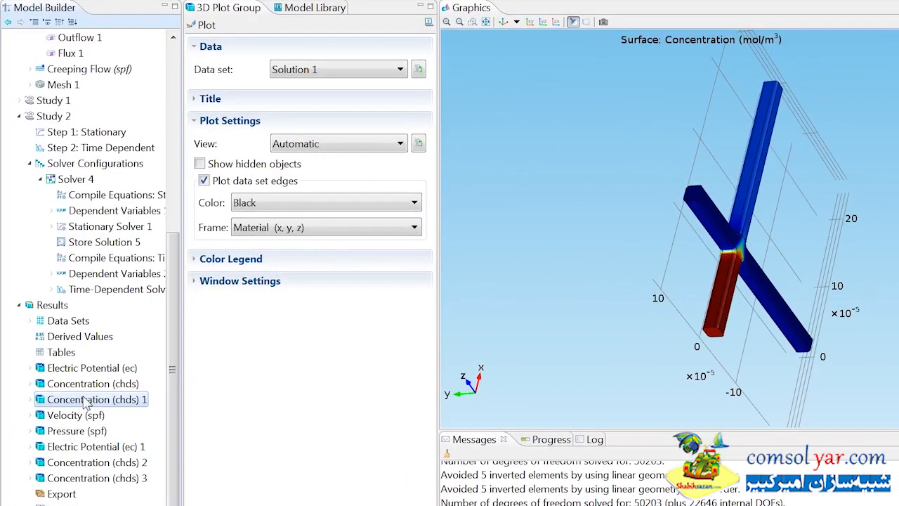
pyautogui.click(502, 23)
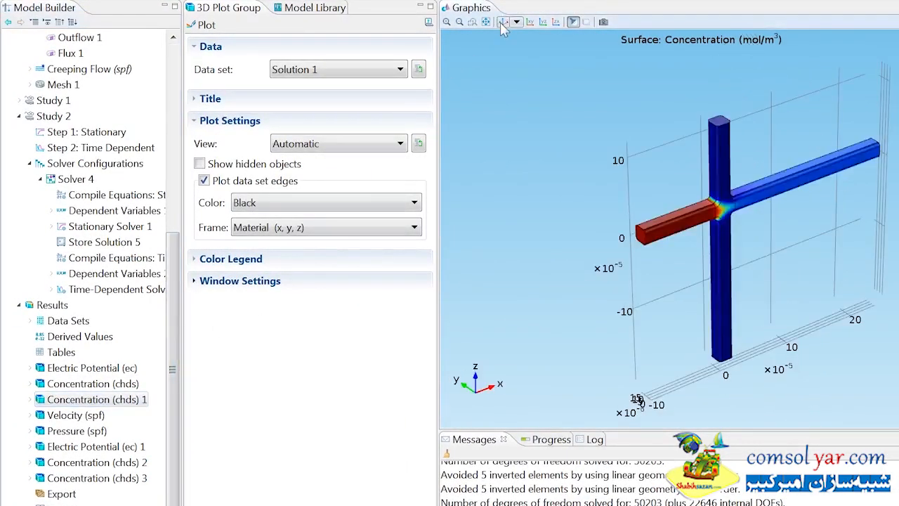
pyautogui.click(392, 68)
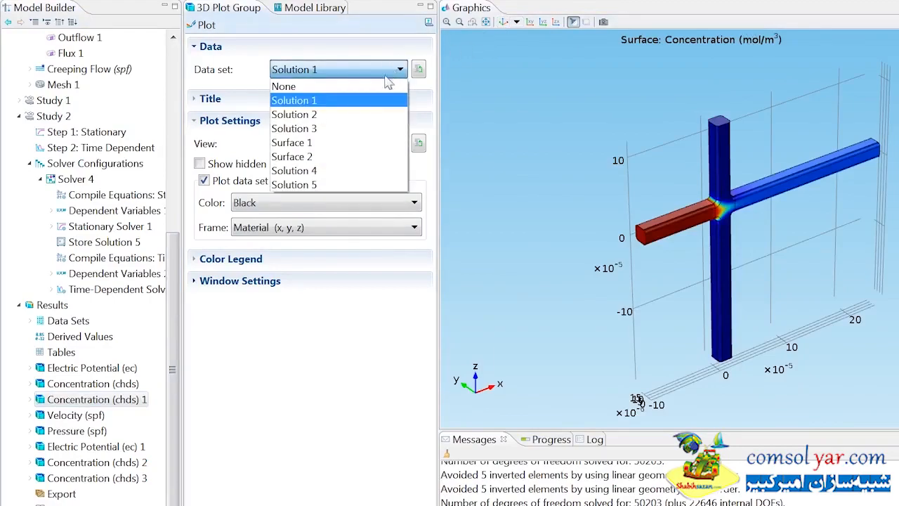
pyautogui.click(351, 170)
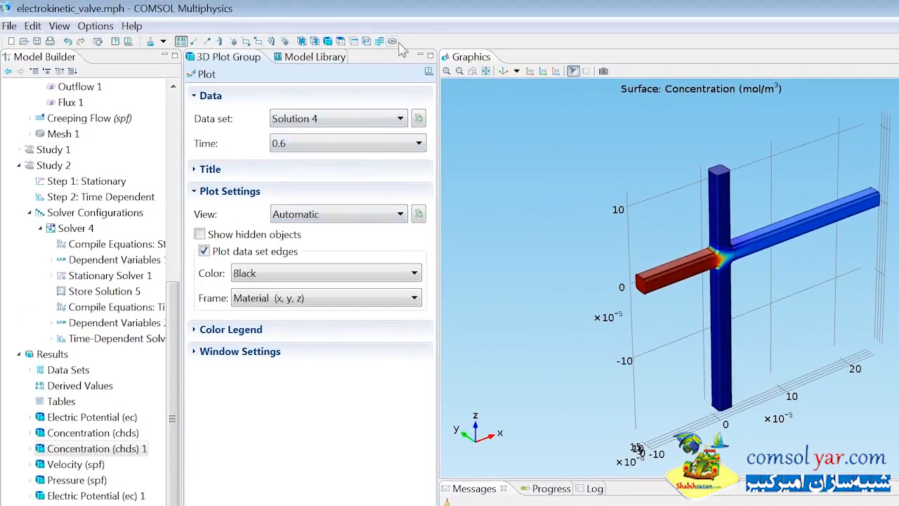
pyautogui.click(398, 44)
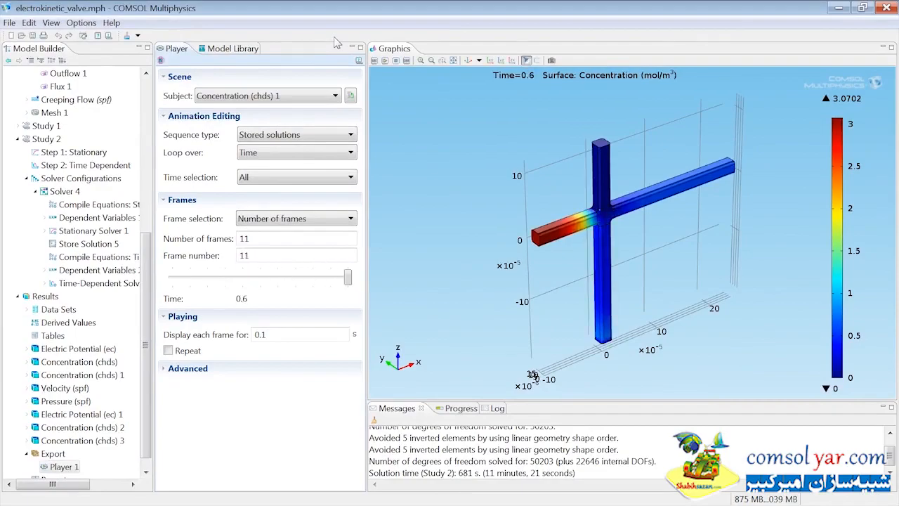
pyautogui.click(384, 61)
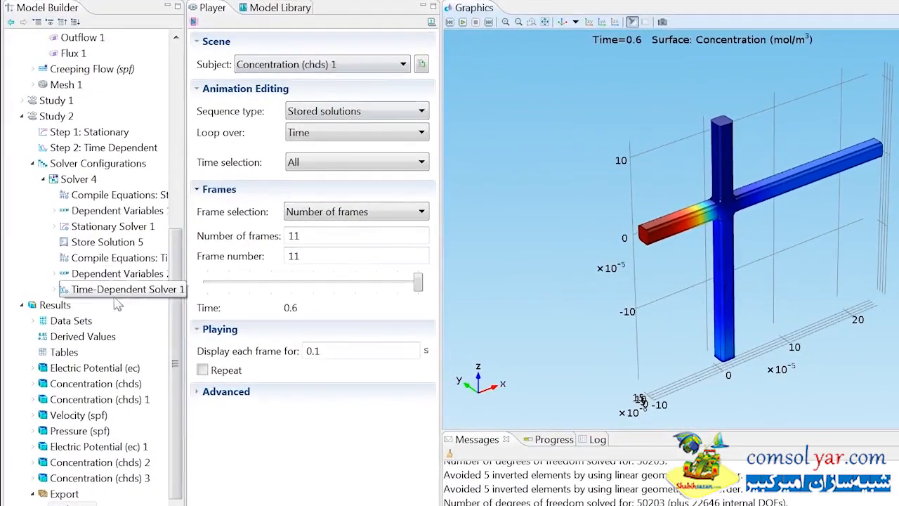
# - Add a Cut Line 3D data set using Solution 4 as its source
pyautogui.click(65, 308)
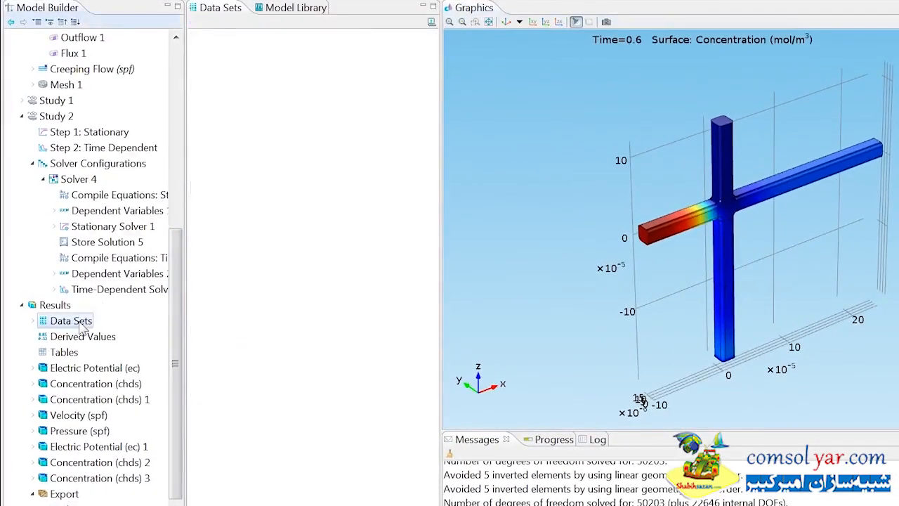
pyautogui.rightClick(67, 307)
pyautogui.click(126, 88)
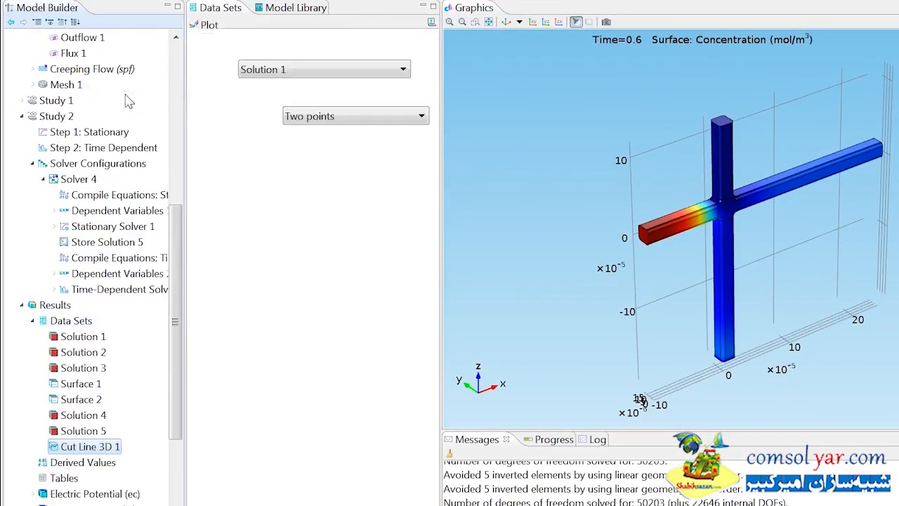
pyautogui.click(267, 74)
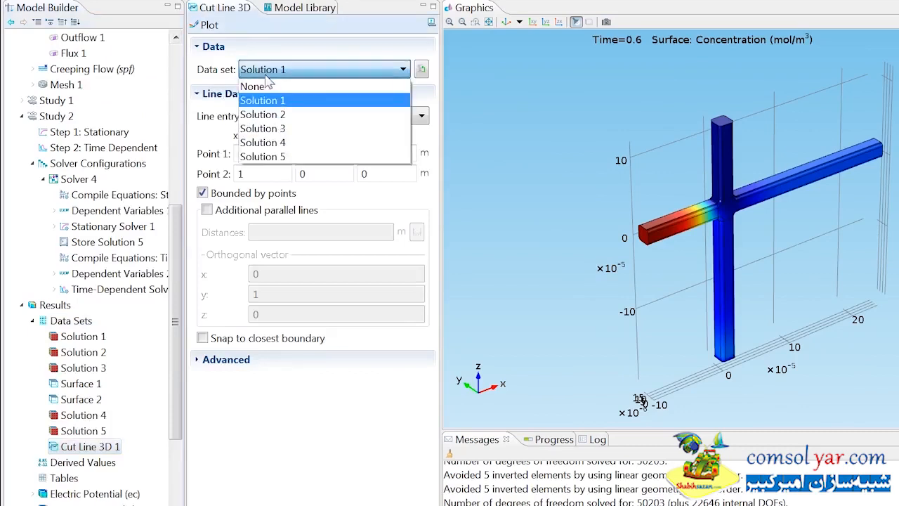
pyautogui.click(262, 142)
# - Set the cut line from Point 1 (1e-5, 1e-5, 2e-5) to Point 2 (1e-5, 1e-5, -2e-4)
pyautogui.doubleClick(242, 153)
pyautogui.write('1e-5')
pyautogui.press('Tab')
pyautogui.write('1e-5')
pyautogui.press('Tab')
pyautogui.write('2e-5')
pyautogui.press('Tab')
pyautogui.write('1e-5')
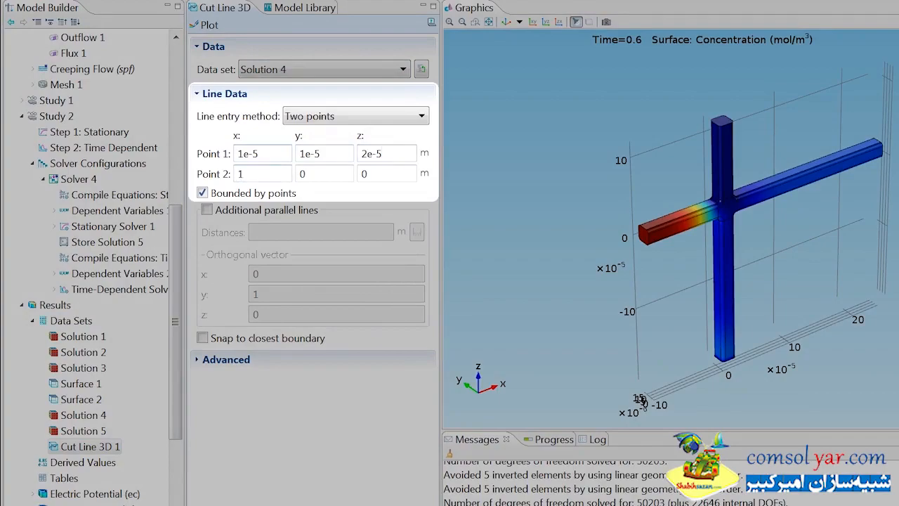
pyautogui.press('Tab')
pyautogui.write('1e-5')
pyautogui.press('Tab')
pyautogui.write('2e-4')
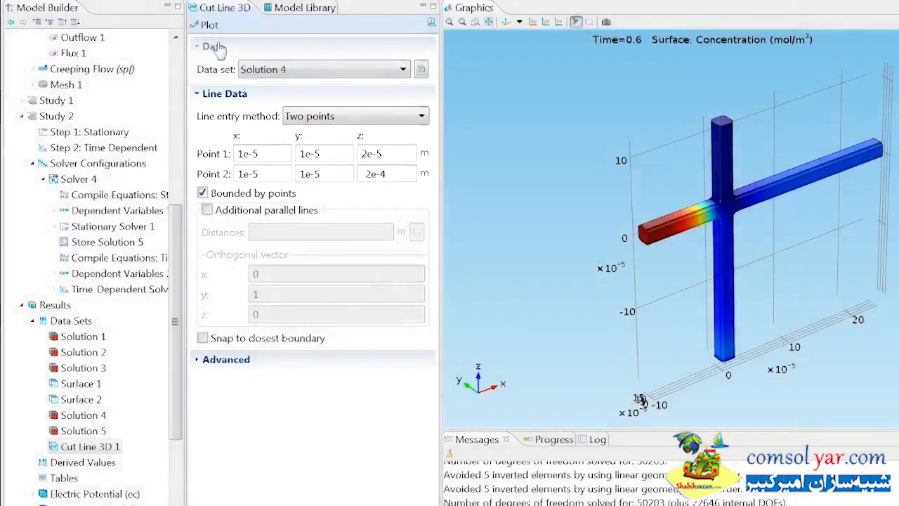
# - Plot the cut line and inspect it in the 3D model view
pyautogui.click(210, 27)
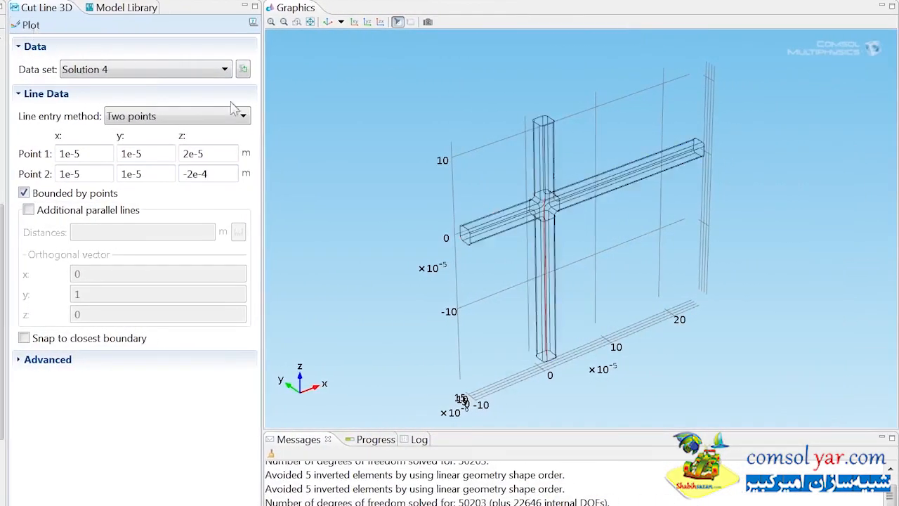
pyautogui.moveTo(454, 236); pyautogui.dragTo(433, 214)
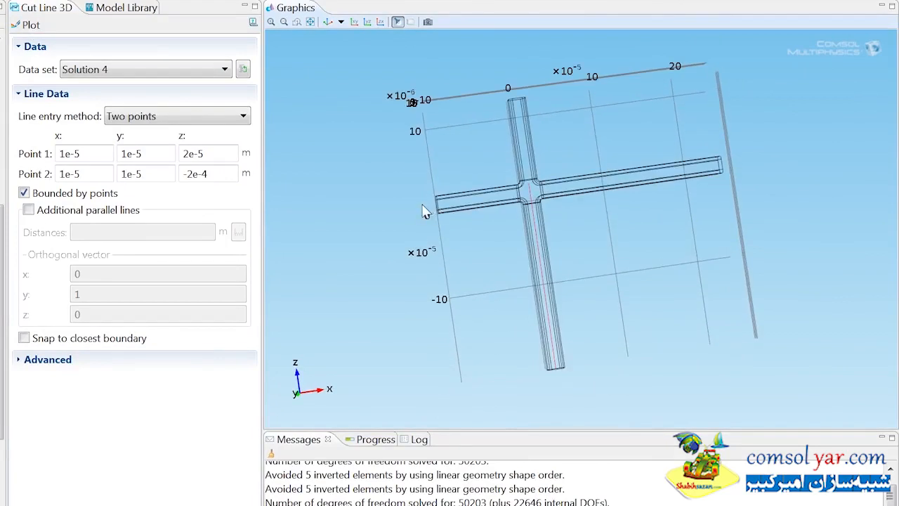
pyautogui.click(328, 22)
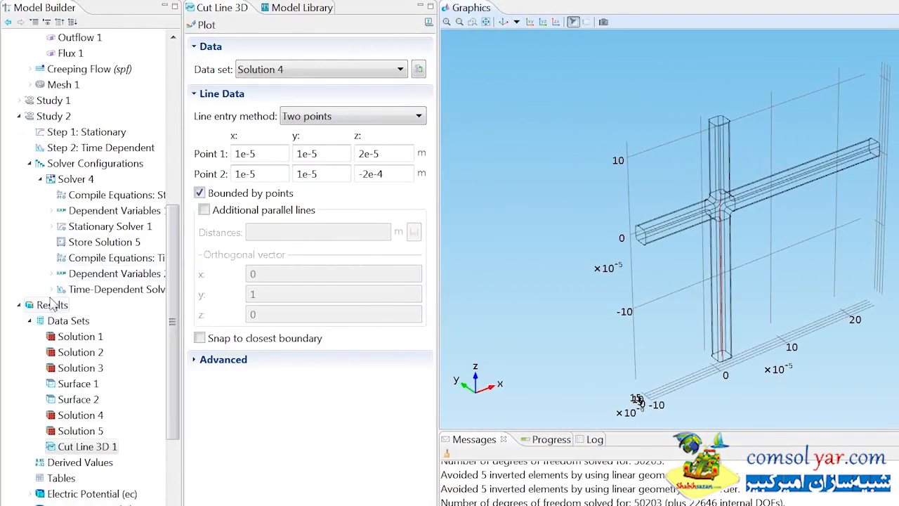
pyautogui.rightClick(51, 306)
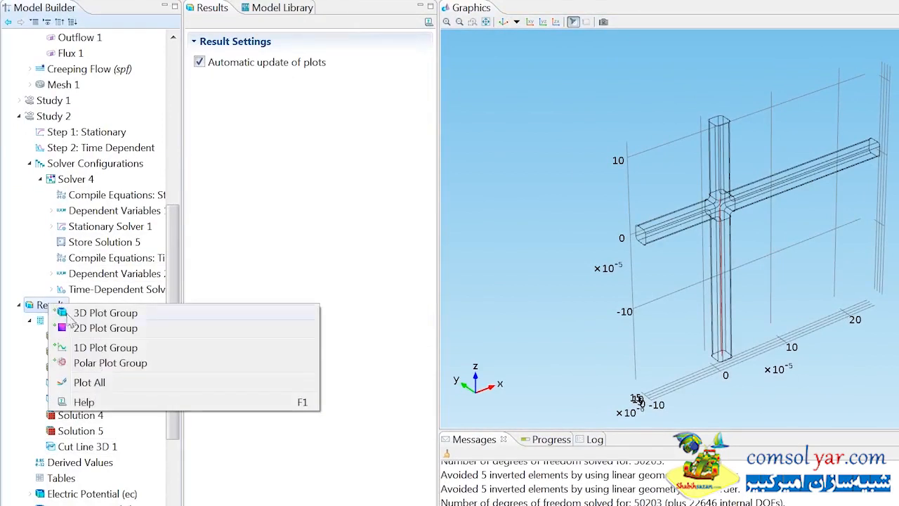
# - Add a 1D Plot Group using the Cut Line 3D 1 data set
pyautogui.click(105, 347)
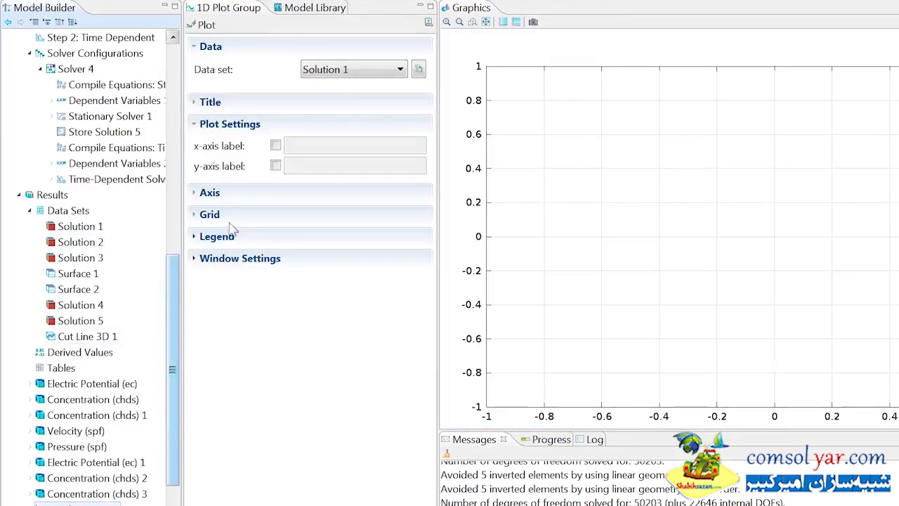
pyautogui.click(349, 73)
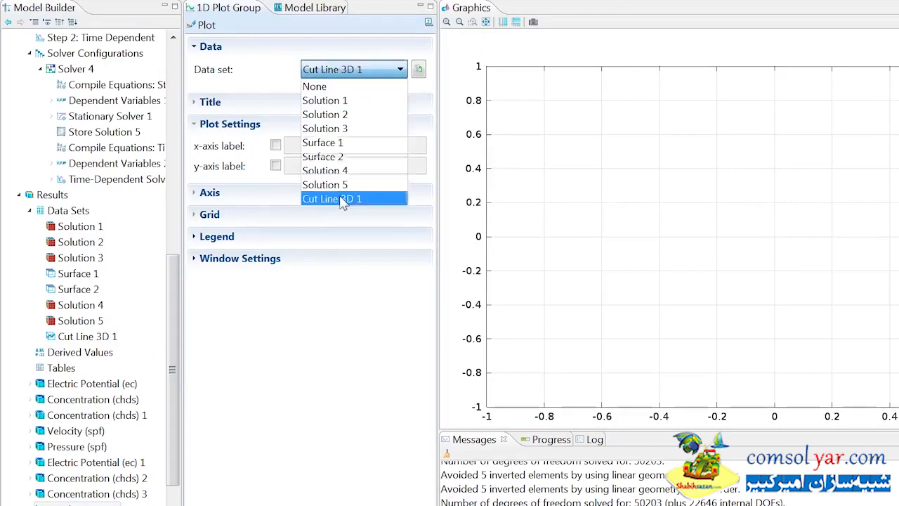
pyautogui.click(343, 198)
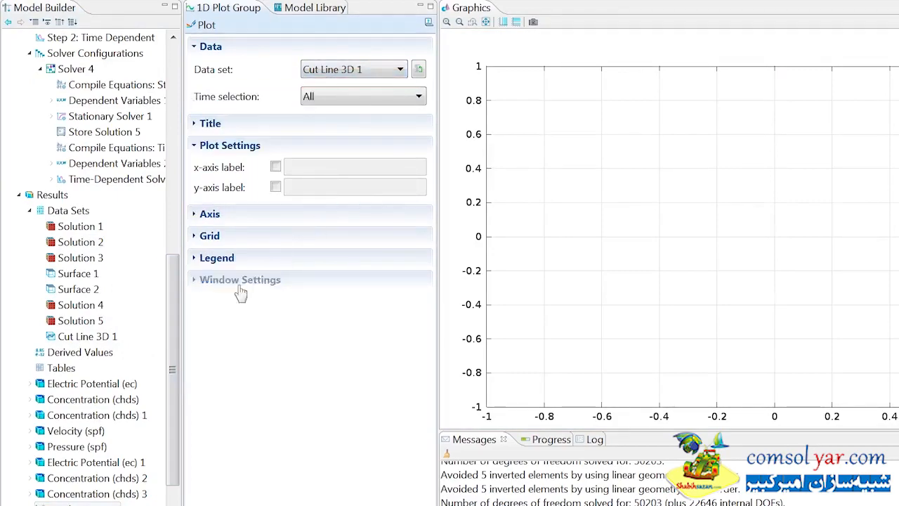
pyautogui.scroll(-1, 174, 390)
# - Add a Line Graph plotting Concentration c in 1D Plot Group 9
pyautogui.rightClick(117, 461)
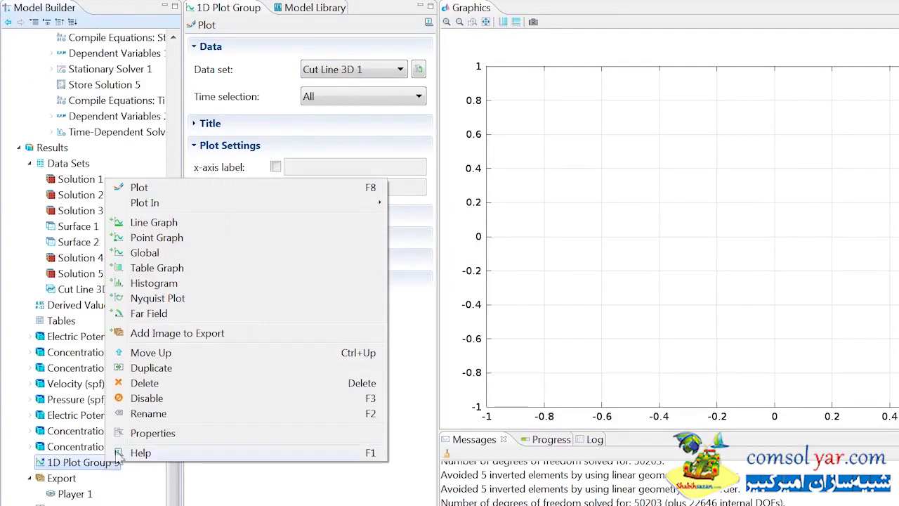
pyautogui.click(163, 223)
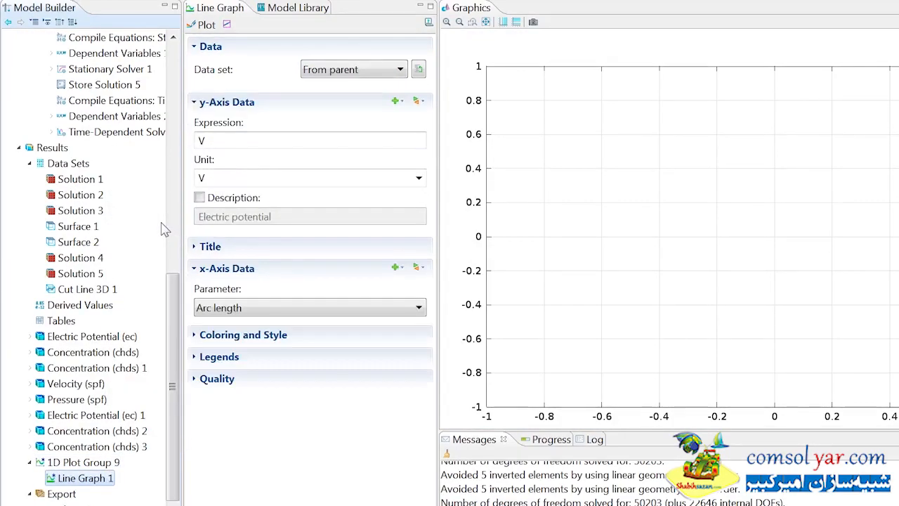
pyautogui.click(243, 101)
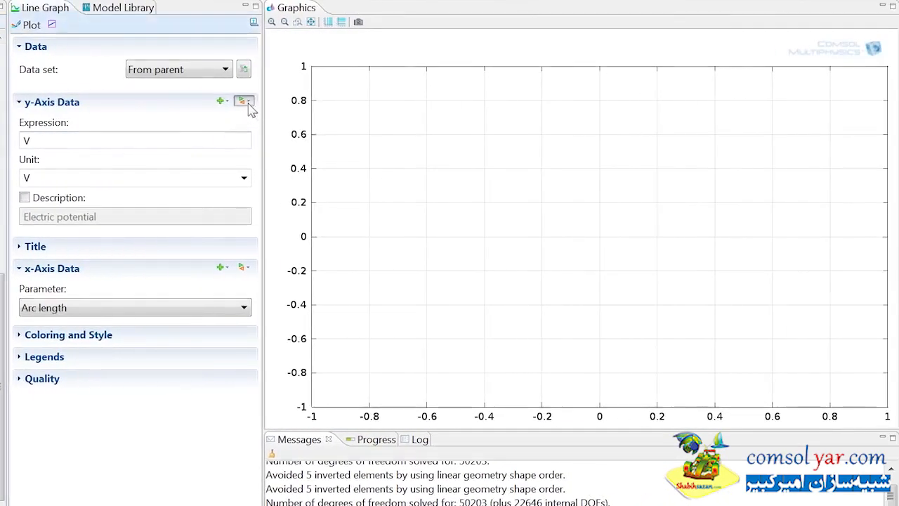
pyautogui.moveTo(274, 194)
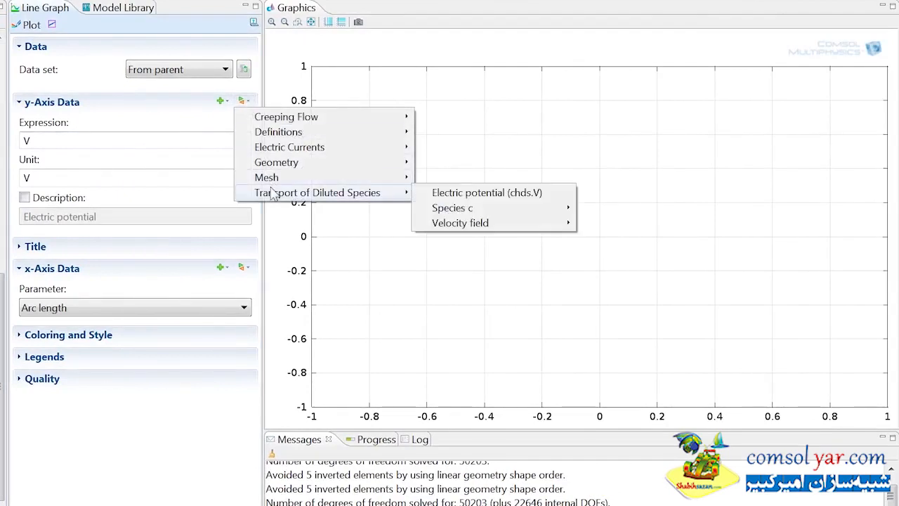
pyautogui.moveTo(460, 207)
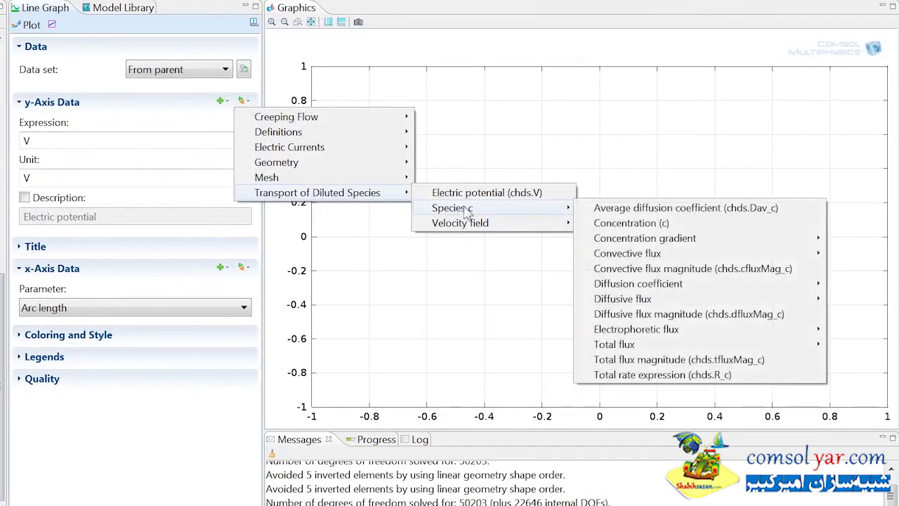
pyautogui.click(619, 226)
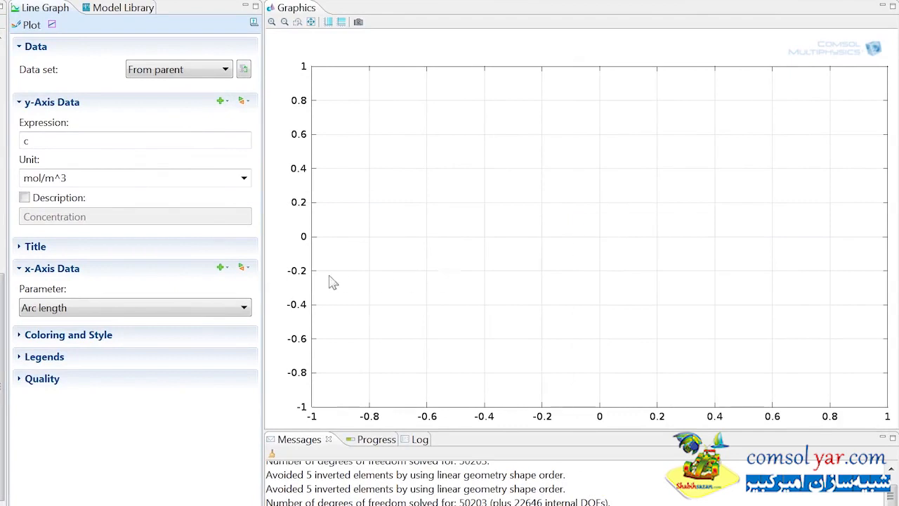
# - Set the line graph's x-axis expression to 10[um]-z and plot the curves
pyautogui.click(234, 308)
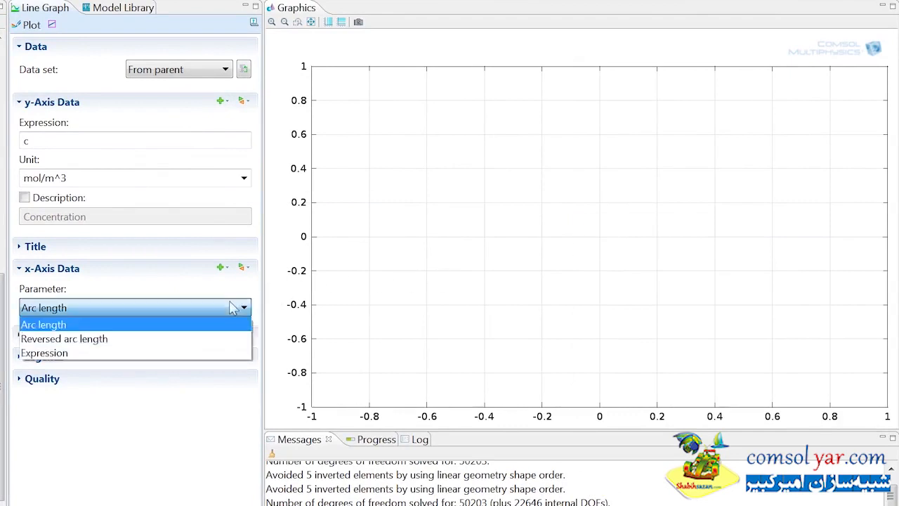
pyautogui.click(215, 354)
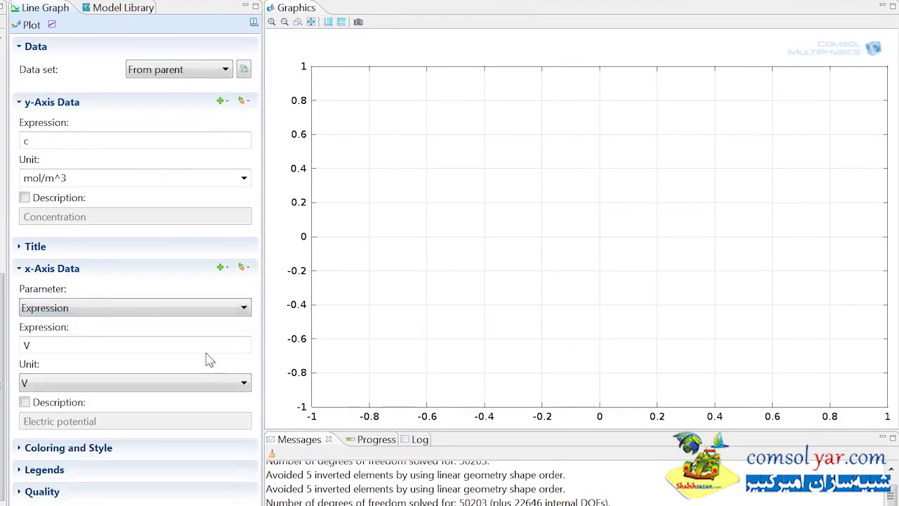
pyautogui.doubleClick(141, 345)
pyautogui.write('10[um]-z')
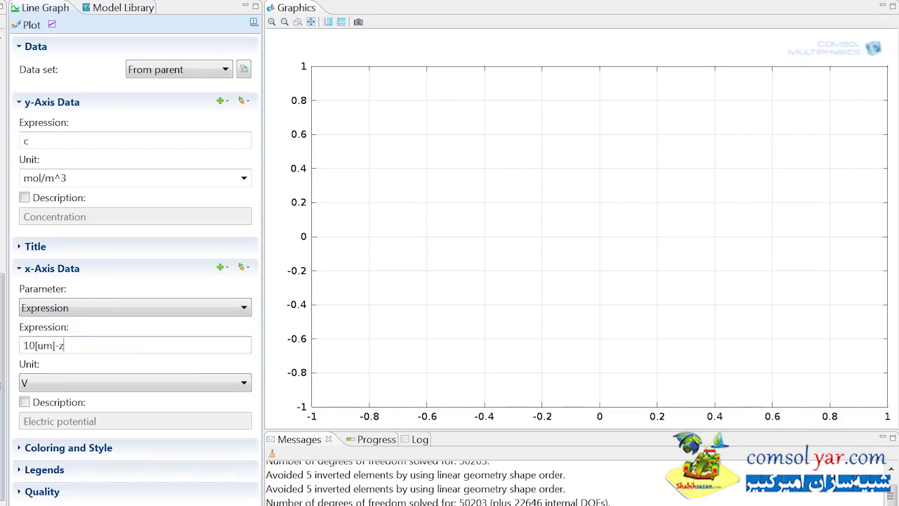
pyautogui.click(31, 24)
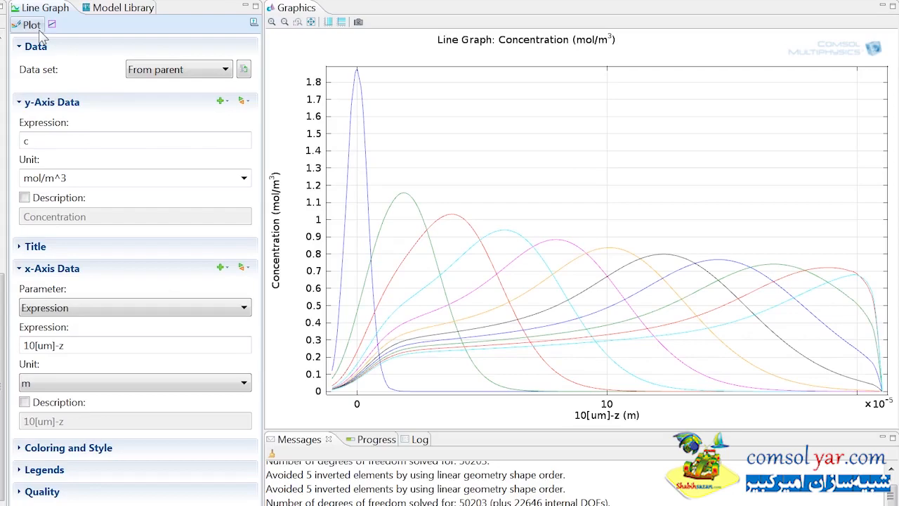
pyautogui.moveTo(173, 282); pyautogui.dragTo(171, 42)
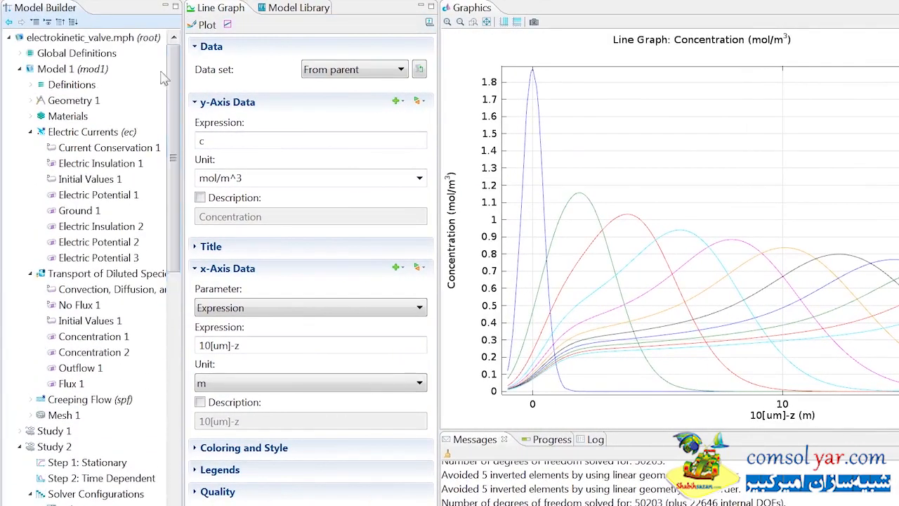
# - Change Electric Potential 2 to cover boundaries 21 and 54
pyautogui.click(105, 243)
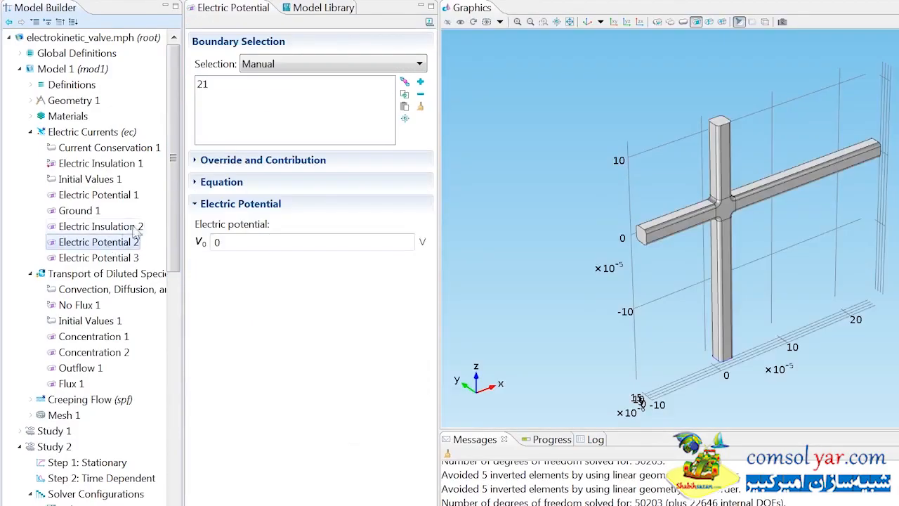
pyautogui.click(405, 107)
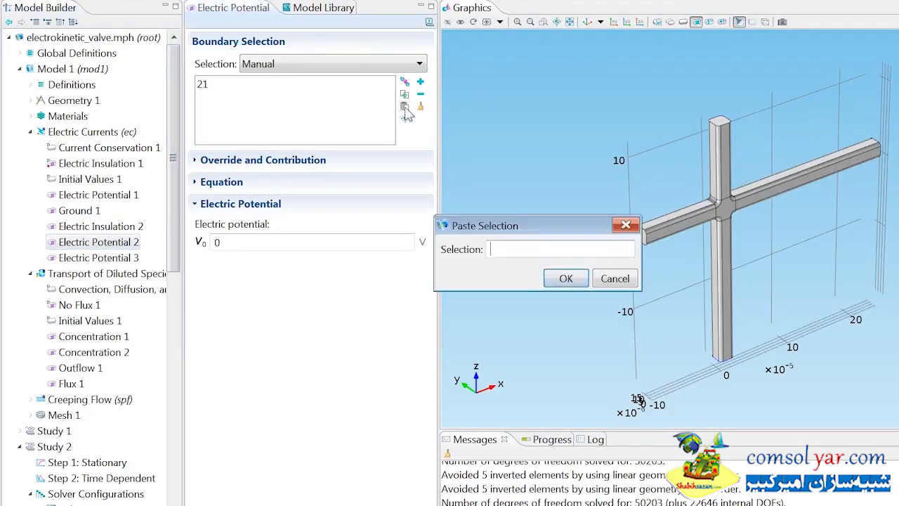
pyautogui.write('21 54')
pyautogui.press('Return')
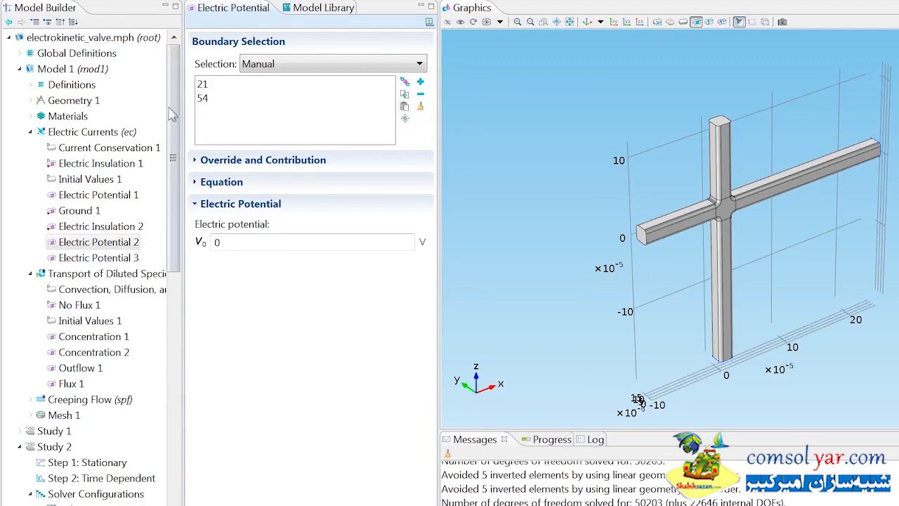
# - Add Electric Potential 4 holding boundary 1 at -1 V
pyautogui.rightClick(114, 132)
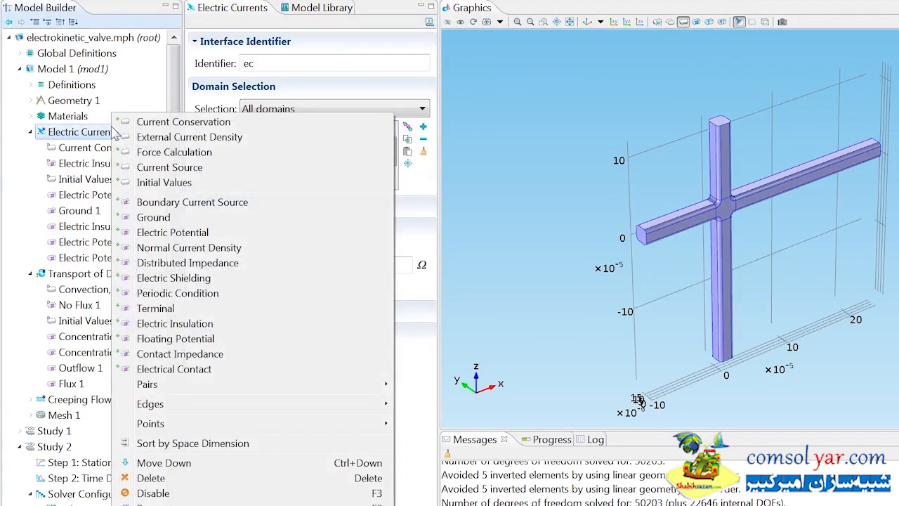
pyautogui.click(149, 233)
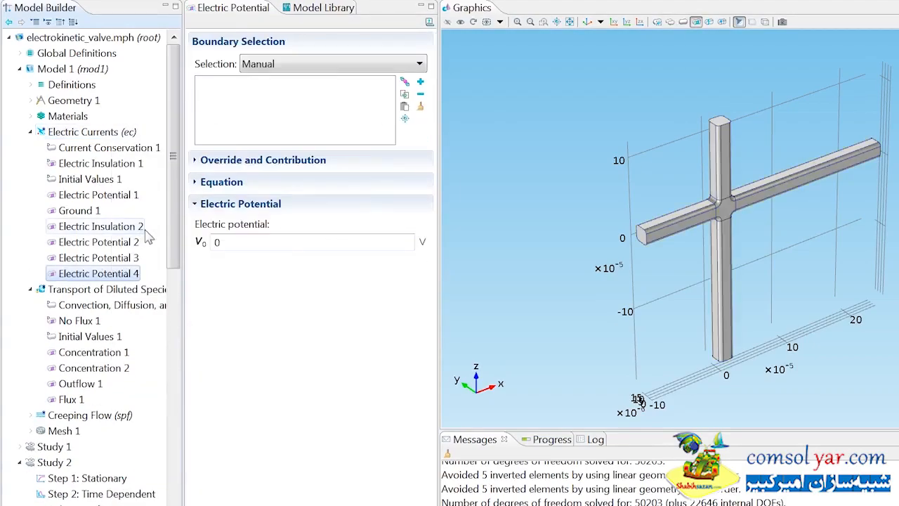
pyautogui.click(644, 238)
pyautogui.doubleClick(361, 245)
pyautogui.write('-1')
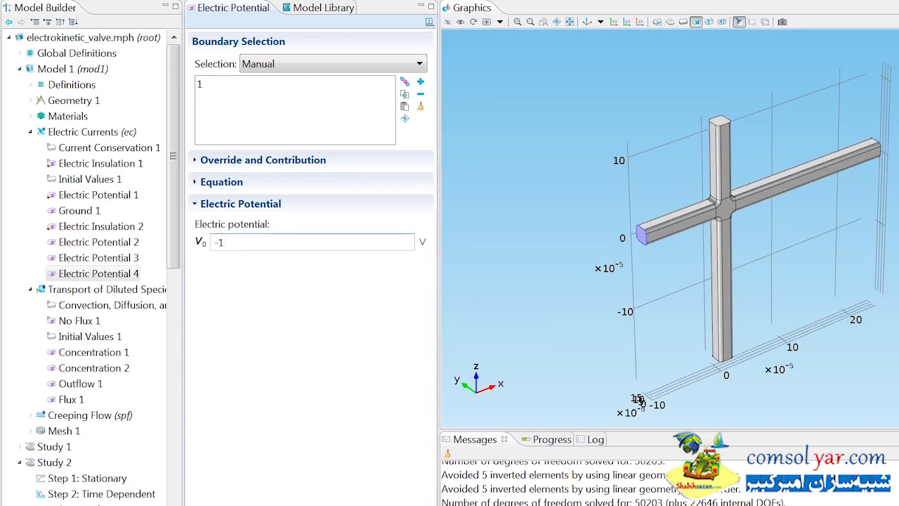
pyautogui.moveTo(173, 248); pyautogui.dragTo(175, 367)
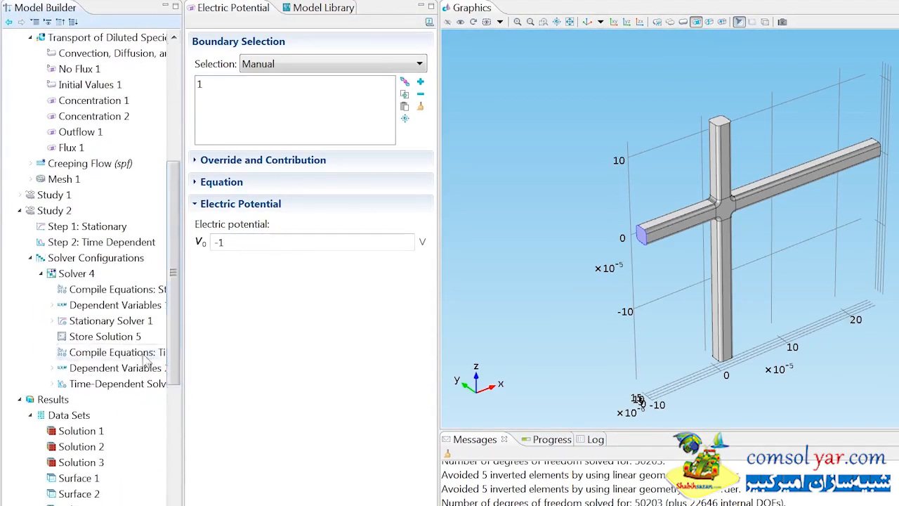
# - Disable Solver 4, add a default Solver 6 to Study 2, and open its Dependent Variables node
pyautogui.rightClick(78, 279)
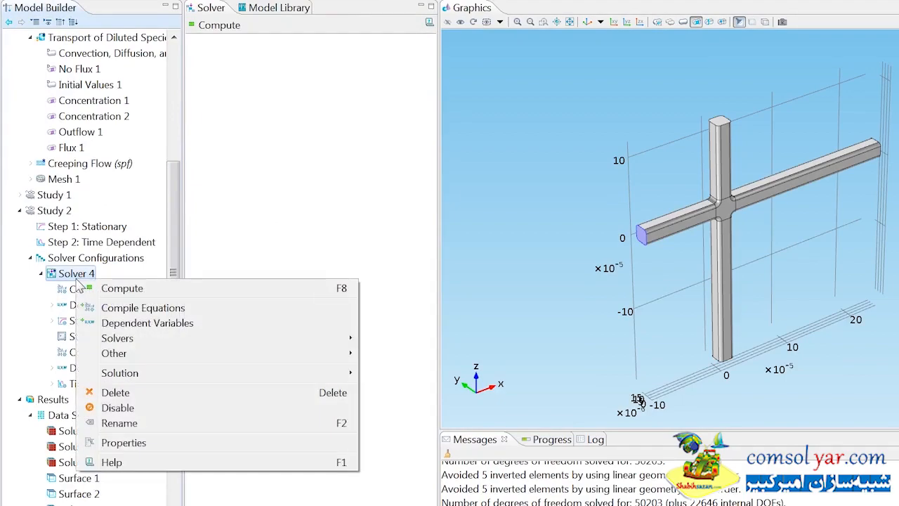
pyautogui.click(123, 409)
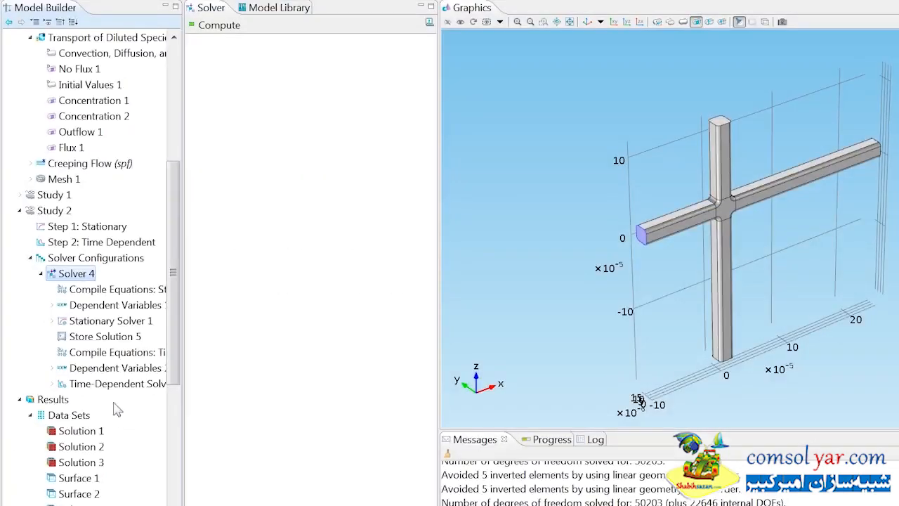
pyautogui.rightClick(68, 211)
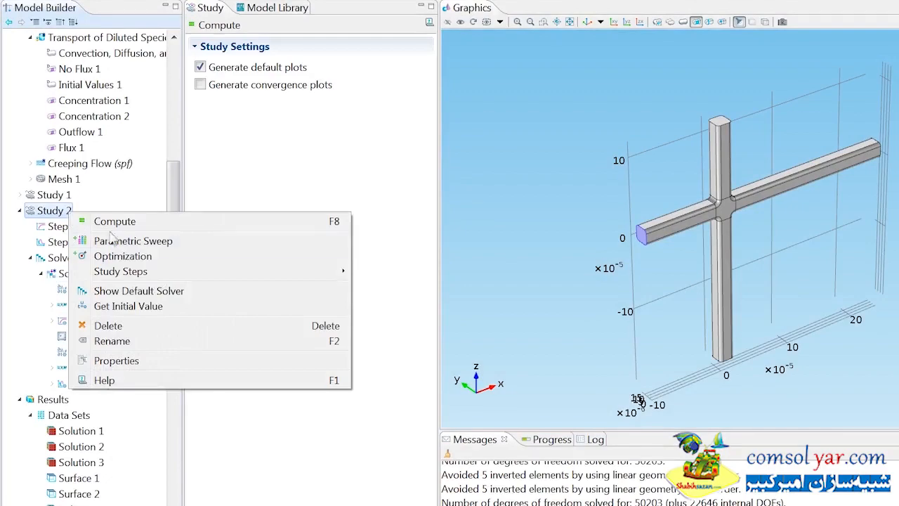
pyautogui.click(121, 295)
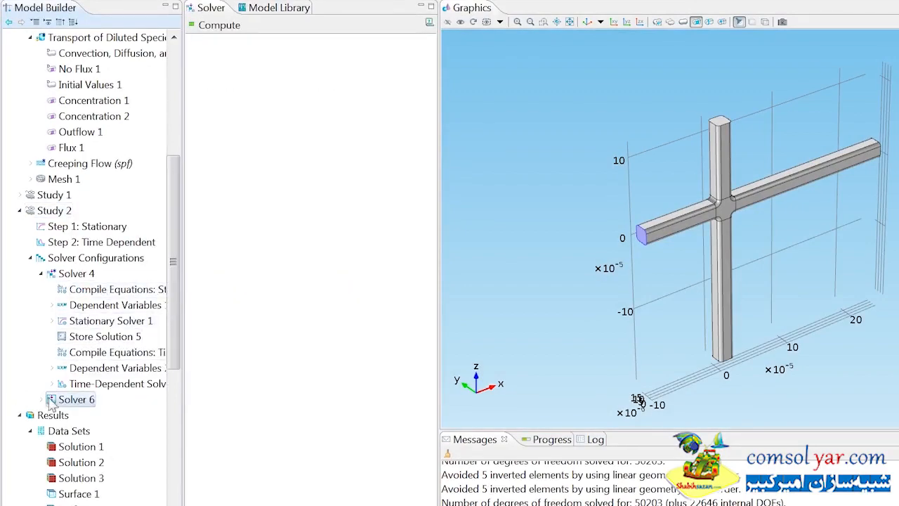
pyautogui.click(42, 399)
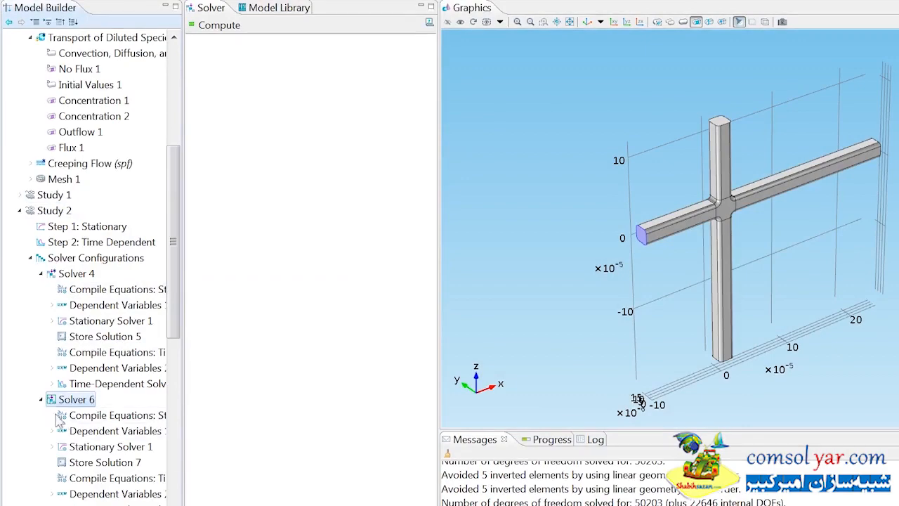
pyautogui.click(75, 431)
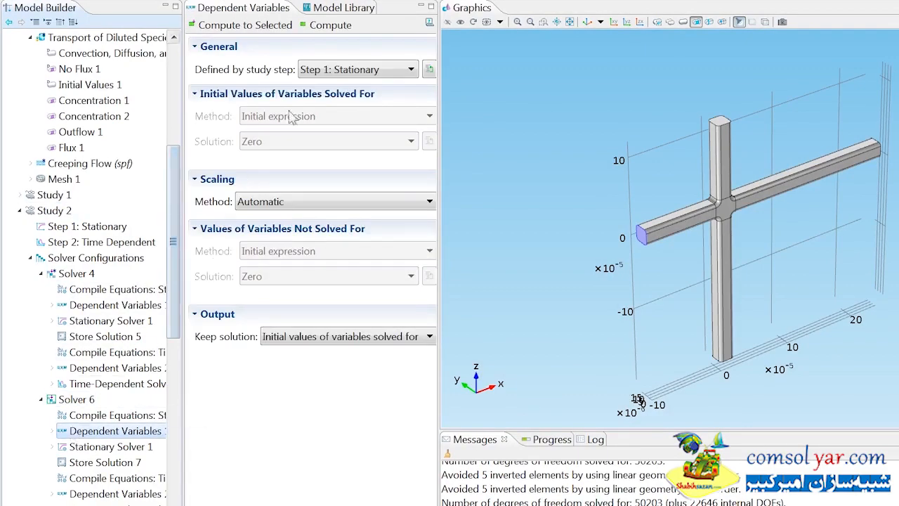
# - Make Solver 6's initial values user defined, taken from the Solver 1 solution
pyautogui.click(328, 71)
pyautogui.click(328, 88)
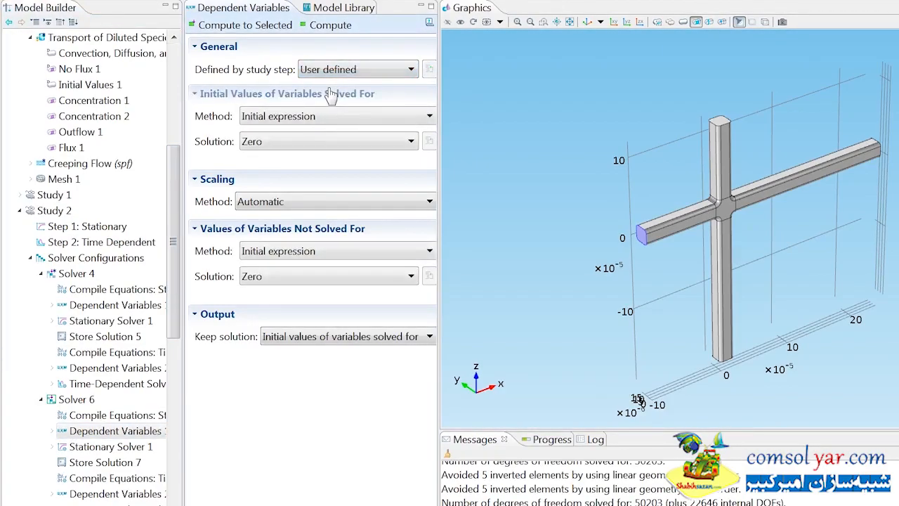
pyautogui.click(322, 115)
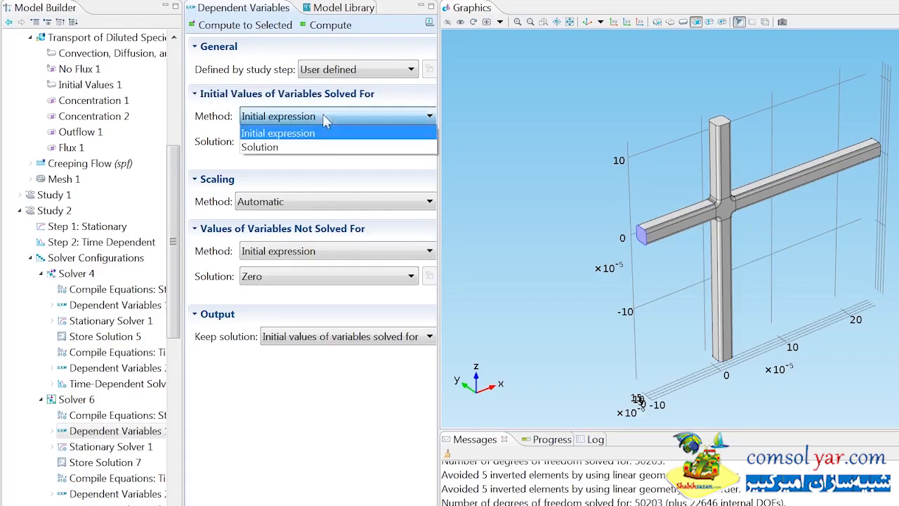
pyautogui.click(313, 148)
pyautogui.click(312, 144)
pyautogui.click(307, 173)
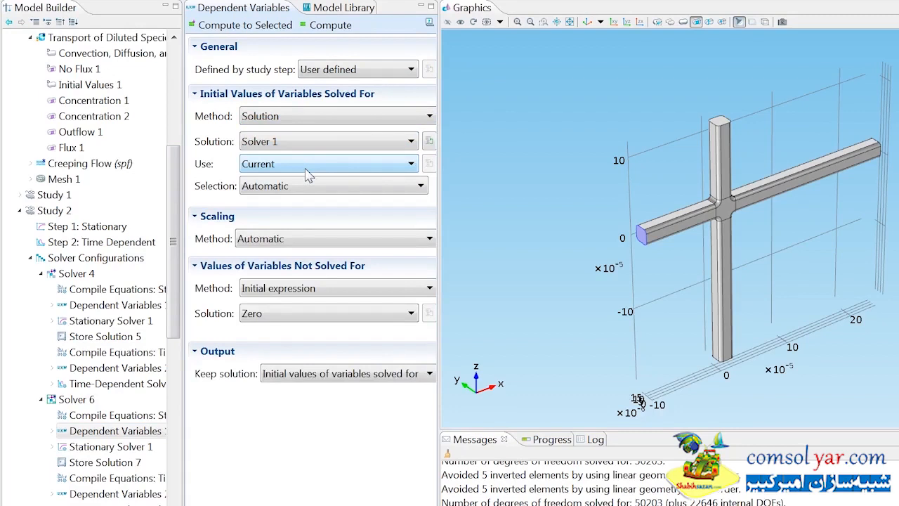
# - Take Solver 6's values of variables not solved for from the Solver 1 solution
pyautogui.click(309, 289)
pyautogui.click(305, 319)
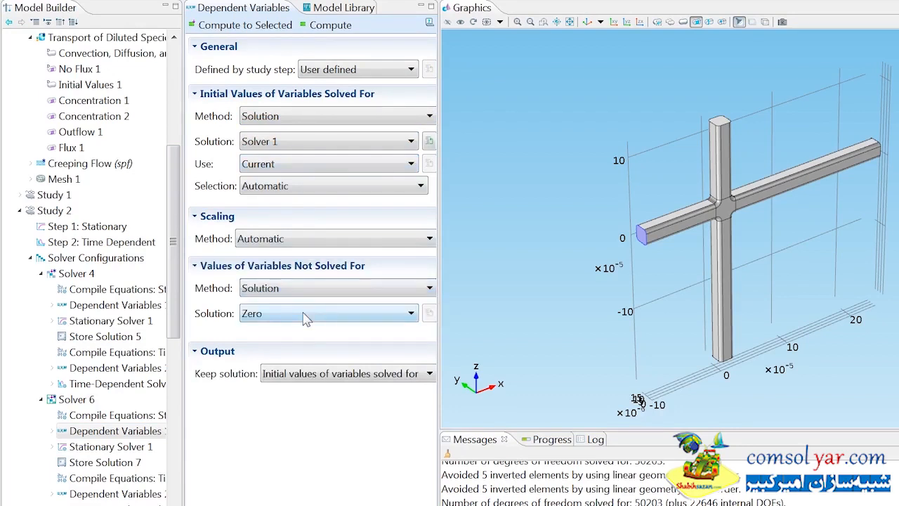
pyautogui.click(303, 314)
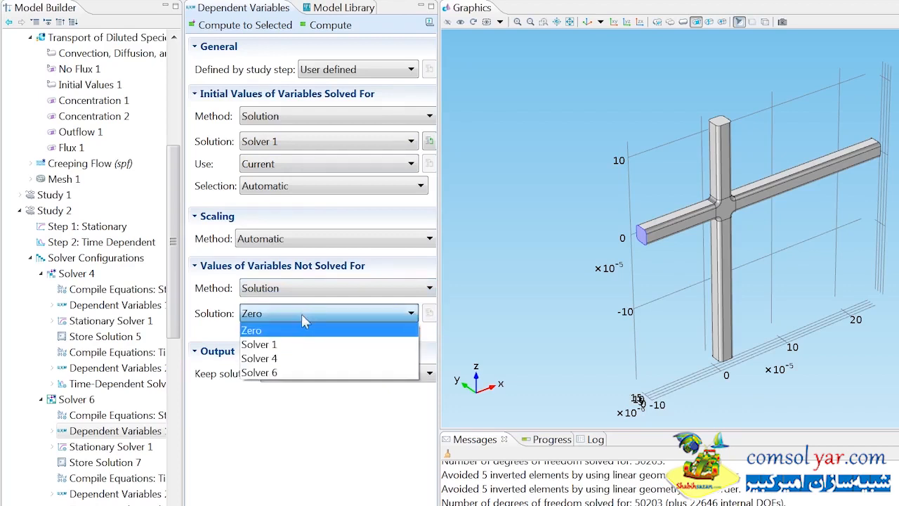
pyautogui.click(300, 345)
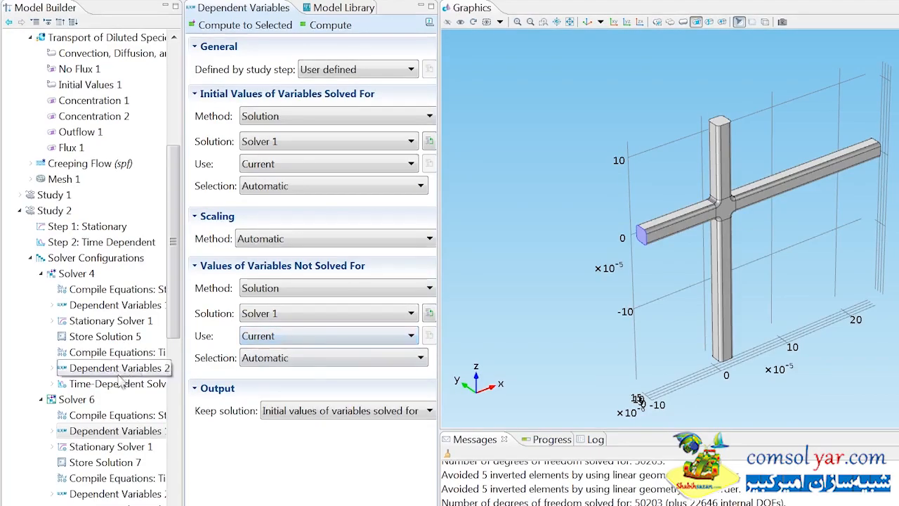
pyautogui.click(80, 399)
# - Compute Solver 6, then animate Concentration (chds) 5 through time 0.6 with the Player
pyautogui.rightClick(83, 398)
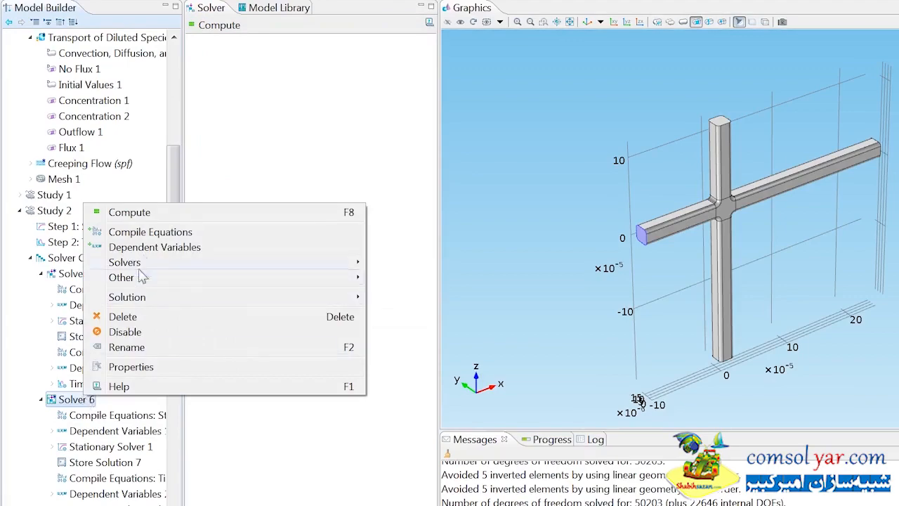
pyautogui.click(163, 214)
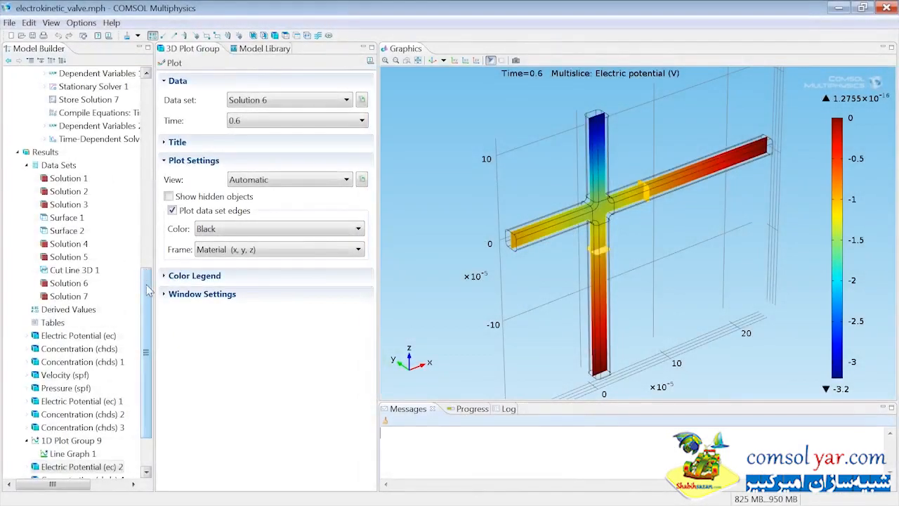
pyautogui.moveTo(146, 286); pyautogui.dragTo(145, 329)
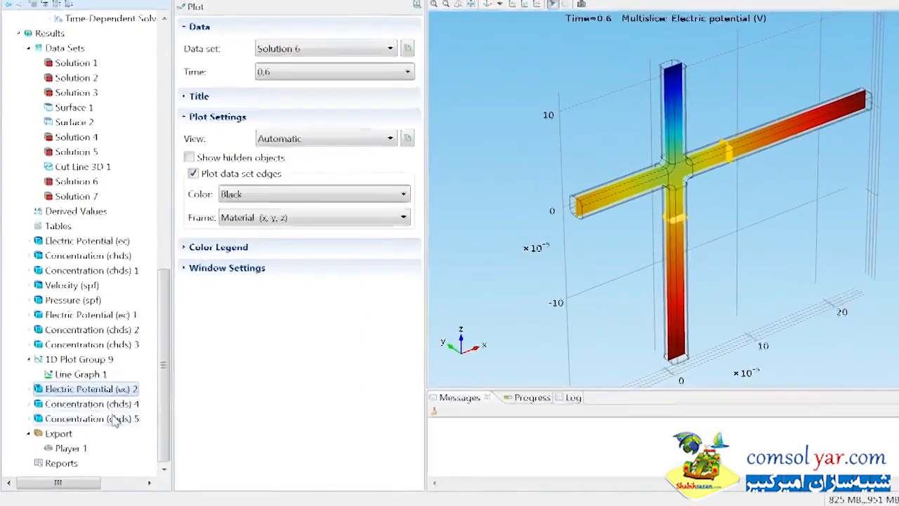
pyautogui.click(112, 418)
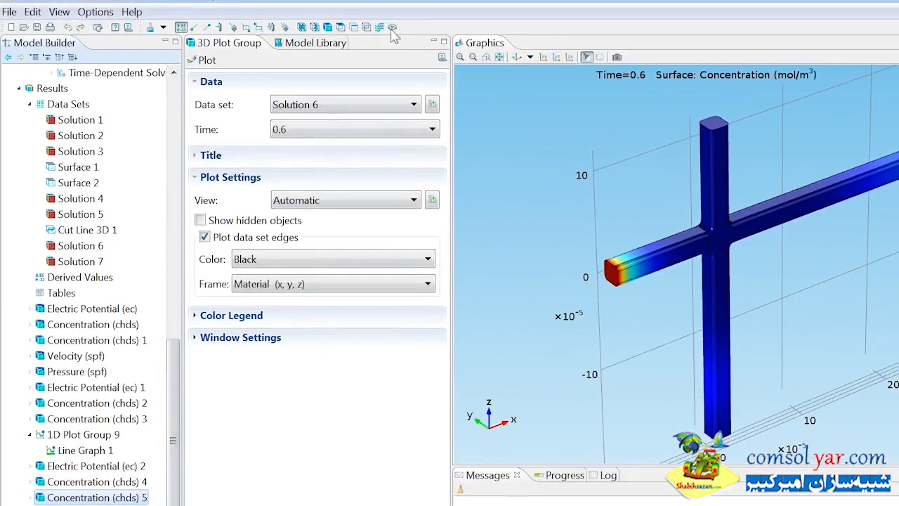
pyautogui.click(392, 29)
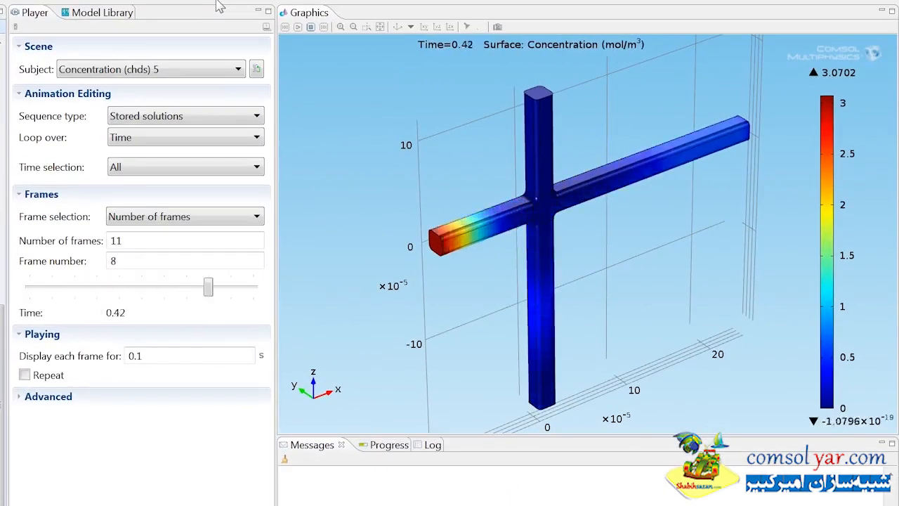
pyautogui.click(297, 26)
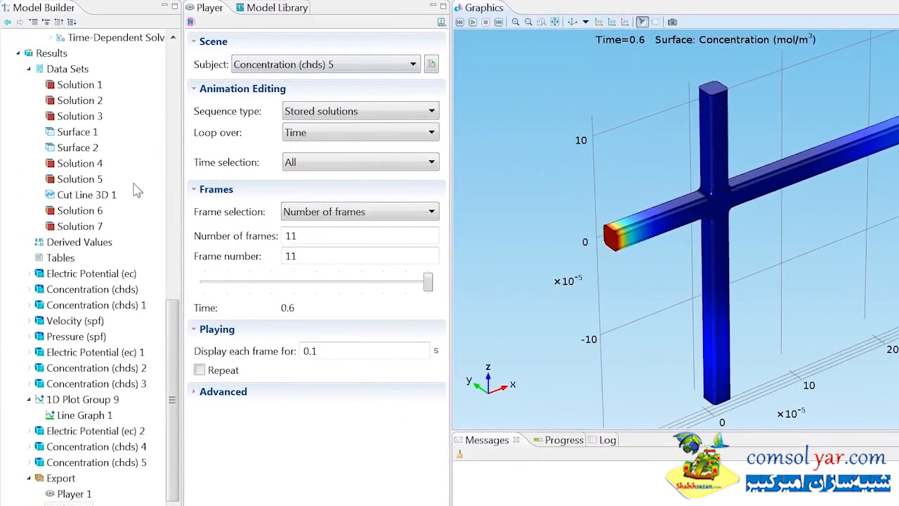
# - Duplicate Cut Line 3D 1 as Cut Line 3D 2, based on Solution 6
pyautogui.click(112, 199)
pyautogui.rightClick(113, 199)
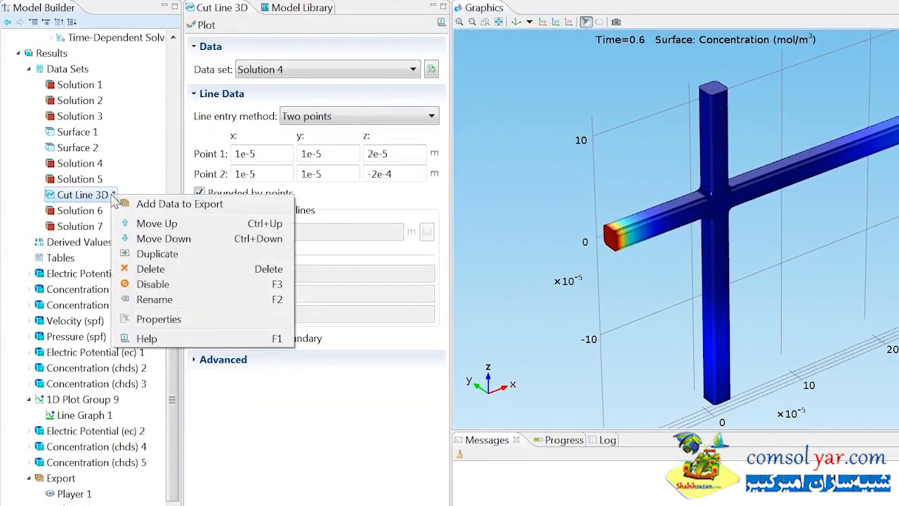
pyautogui.click(144, 253)
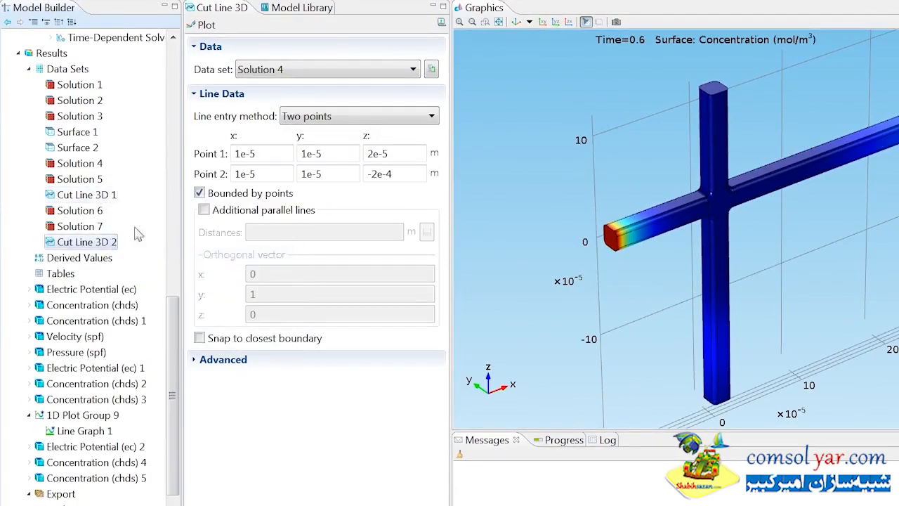
pyautogui.click(309, 70)
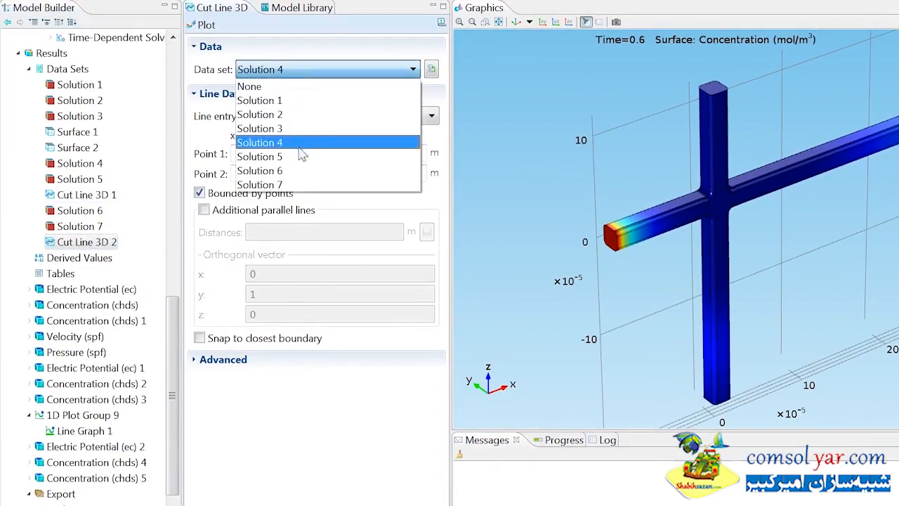
pyautogui.click(298, 171)
# - Add 1D Plot Group 13 using Cut Line 3D 2 as its data set
pyautogui.click(63, 55)
pyautogui.rightClick(64, 55)
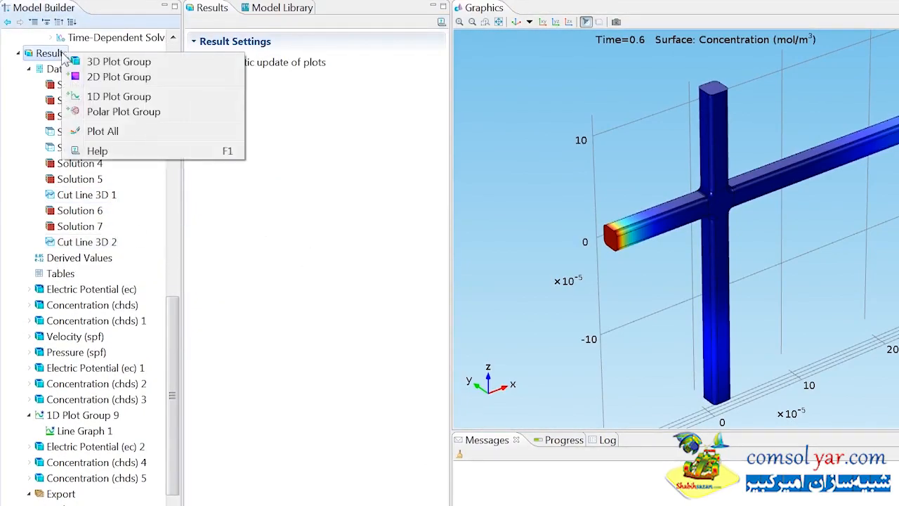
pyautogui.click(101, 98)
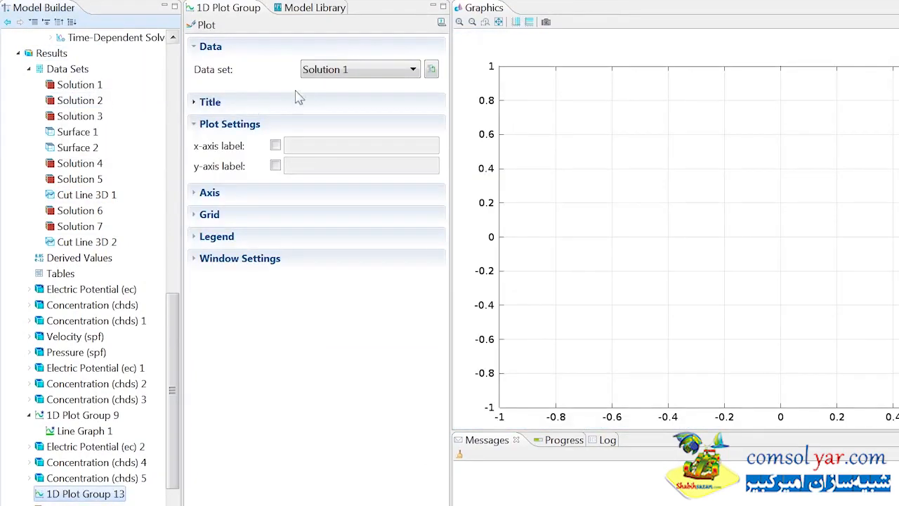
pyautogui.click(319, 70)
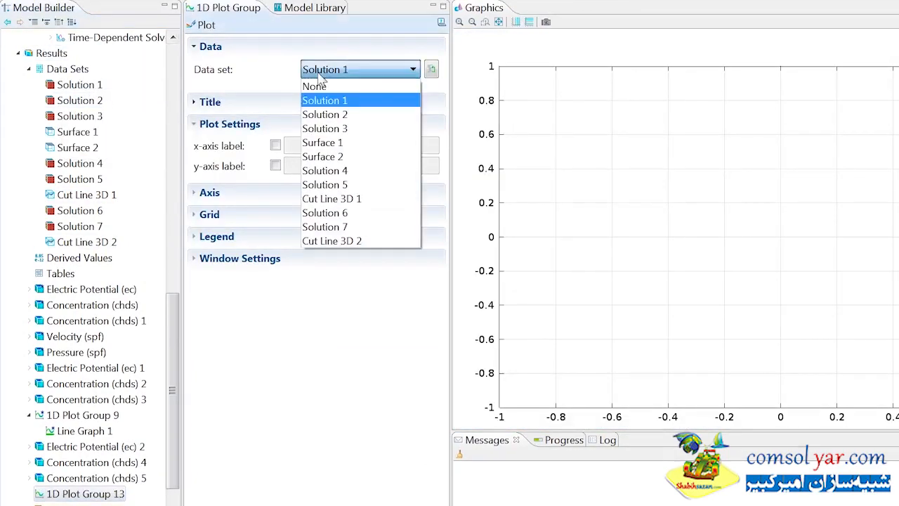
pyautogui.click(323, 241)
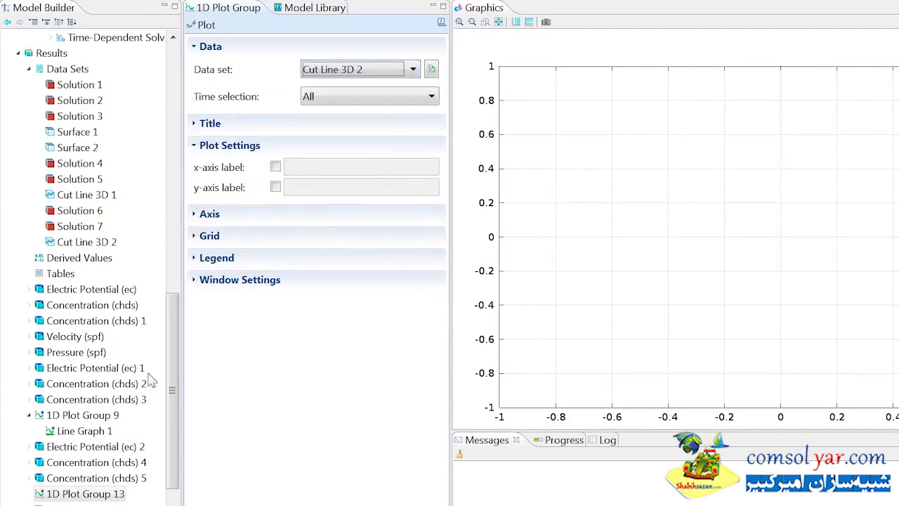
pyautogui.rightClick(56, 494)
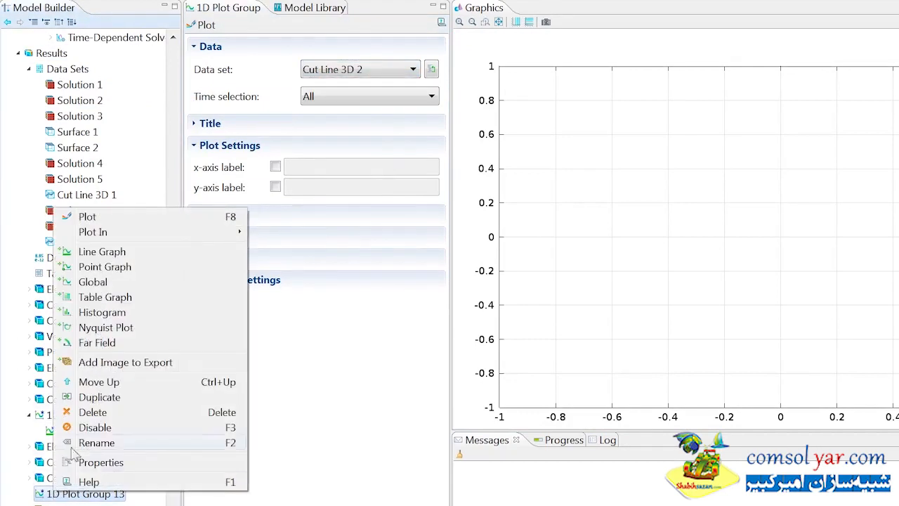
# - Plot a line graph of concentration c against x-axis expression 10[um]-z in 1D Plot Group 13
pyautogui.click(118, 253)
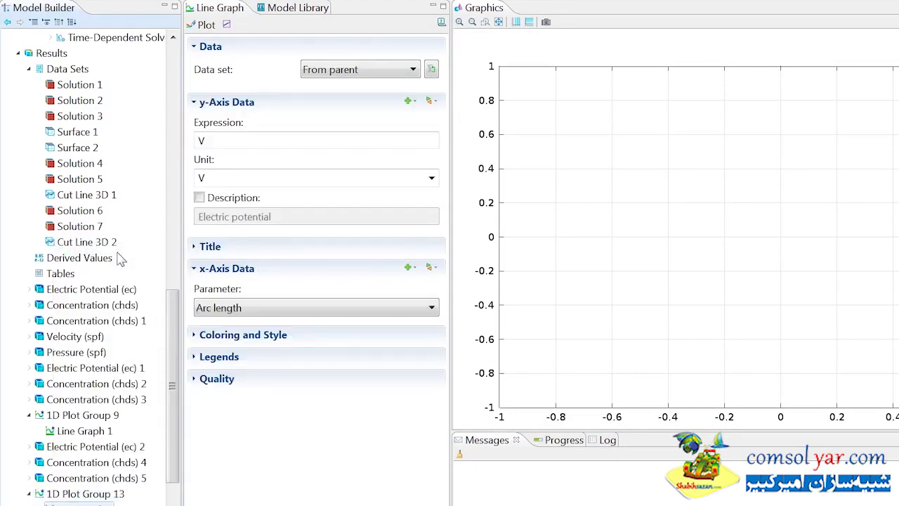
pyautogui.click(430, 101)
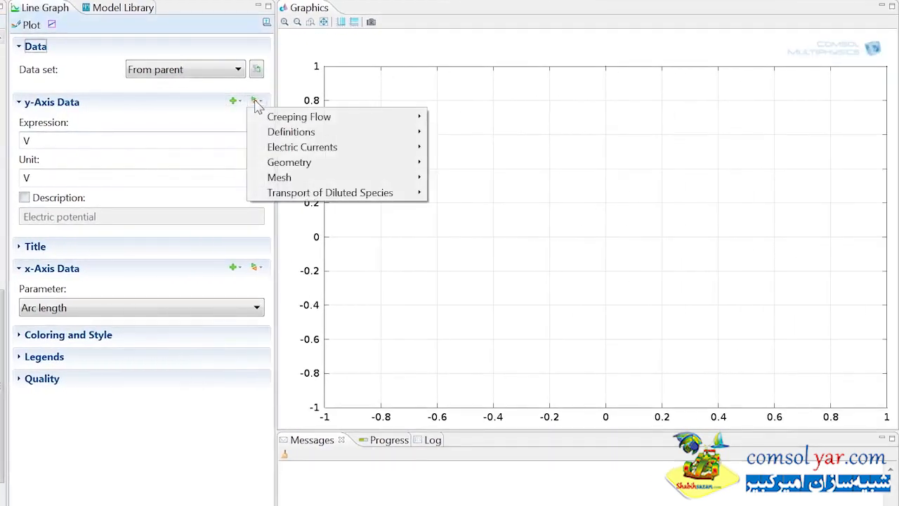
pyautogui.moveTo(321, 192)
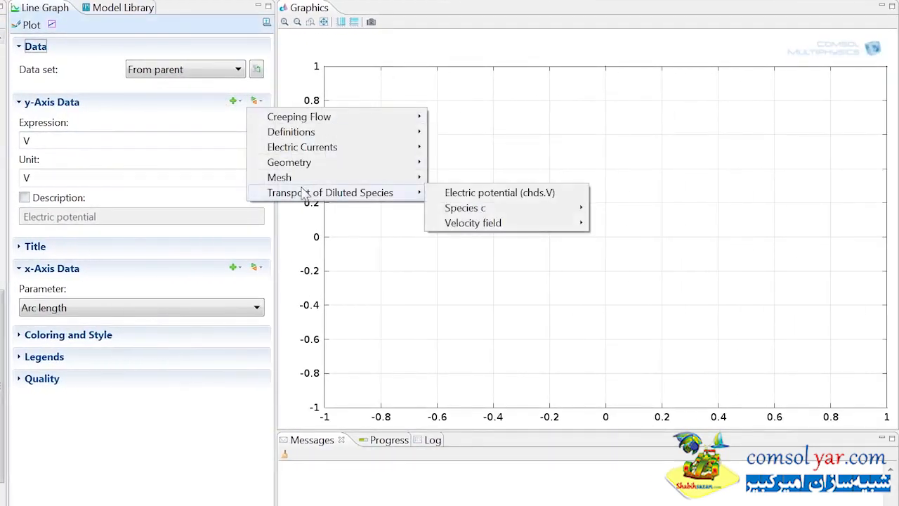
pyautogui.moveTo(487, 214)
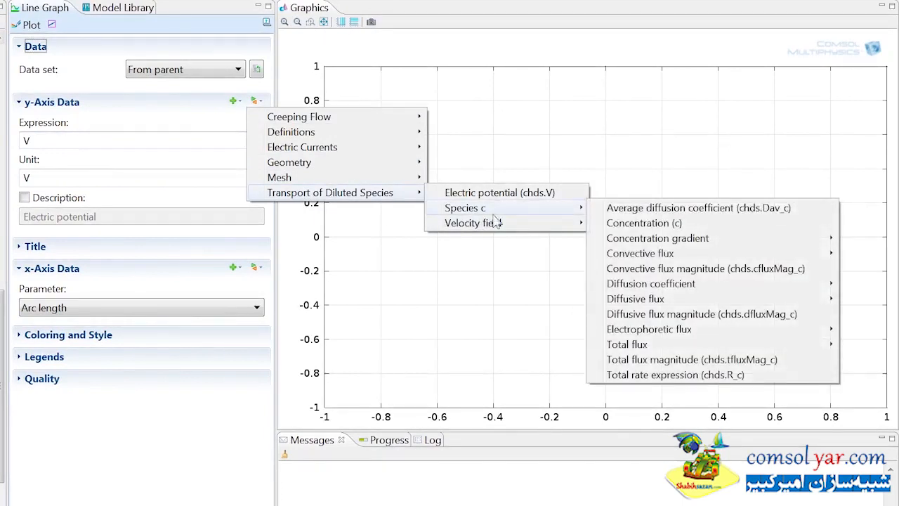
pyautogui.click(617, 223)
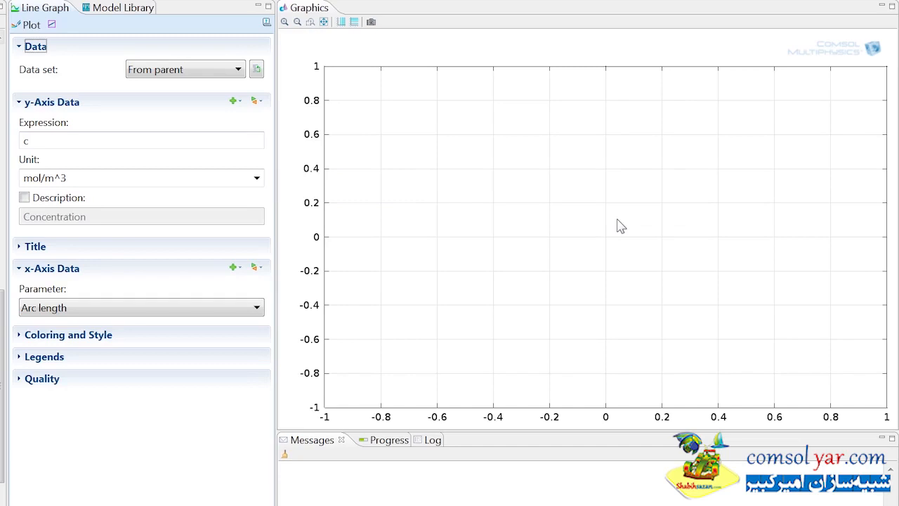
pyautogui.click(242, 308)
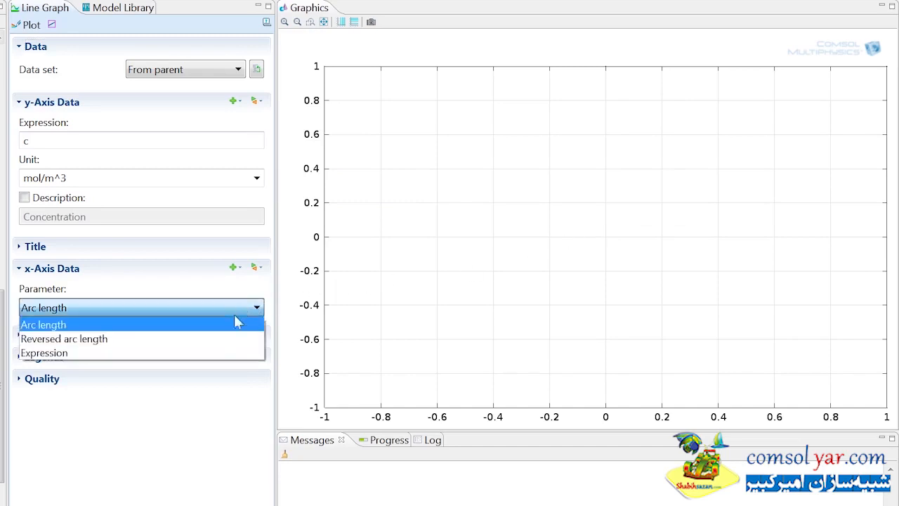
pyautogui.click(223, 353)
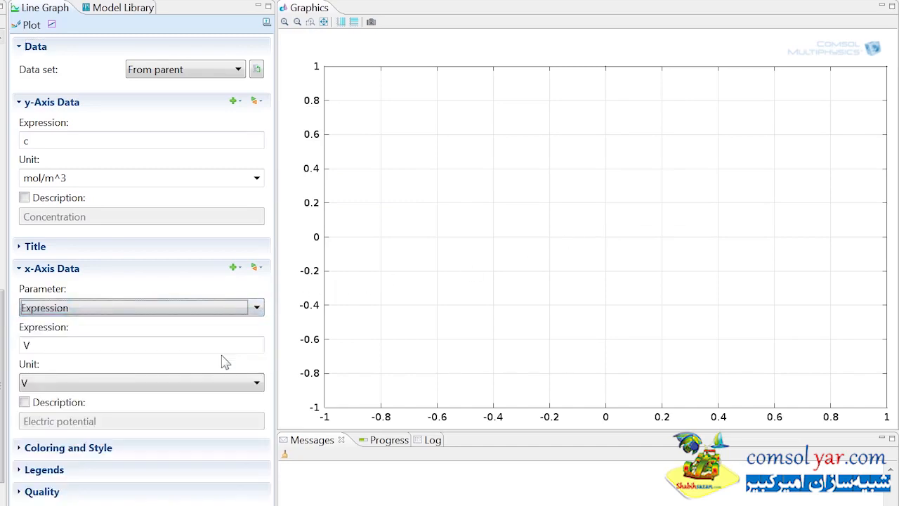
pyautogui.press('Tab')
pyautogui.write('10[um]-')
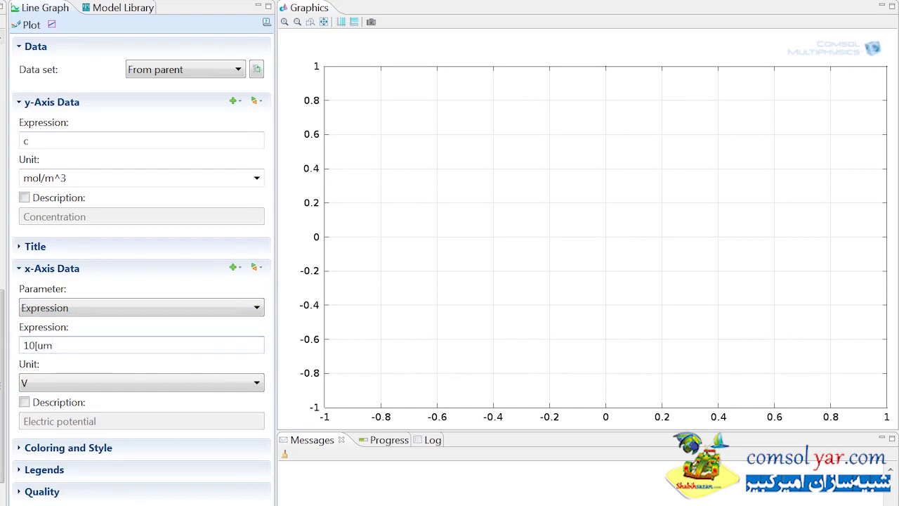
pyautogui.write('z')
pyautogui.click(31, 24)
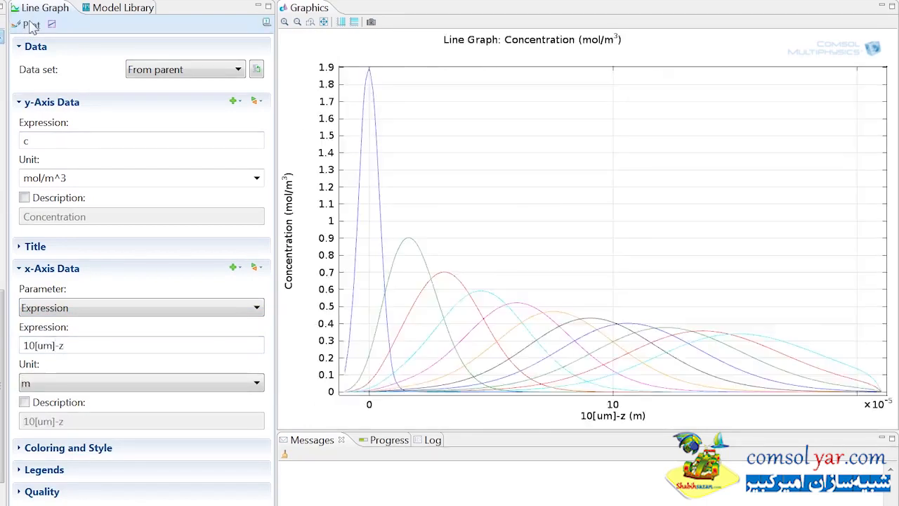